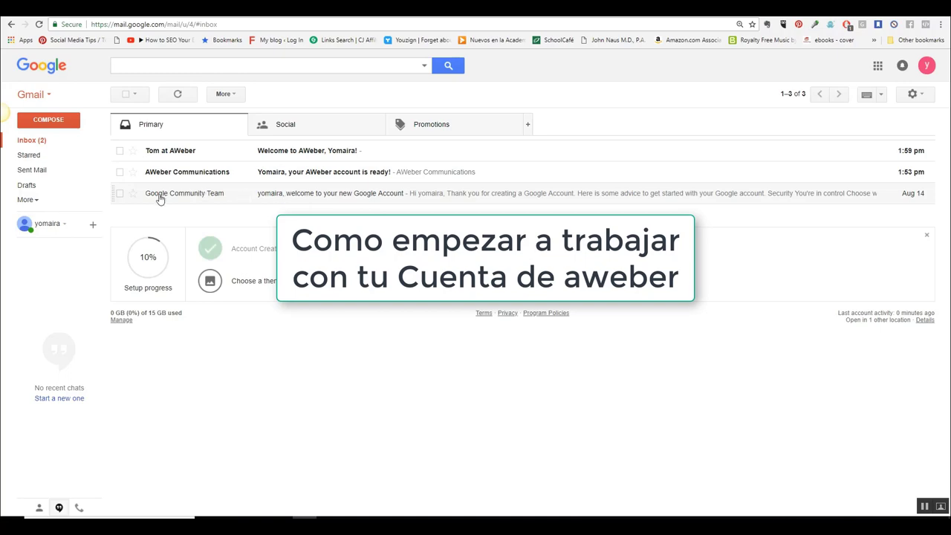
# Open AWeber's account-ready email in Gmail and follow its link to set a password.
pyautogui.click(347, 178)
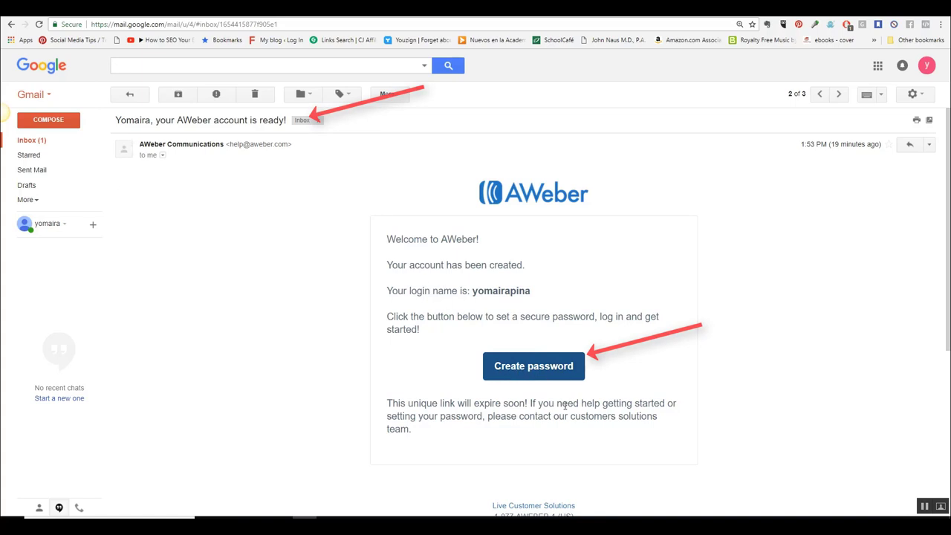
pyautogui.click(533, 366)
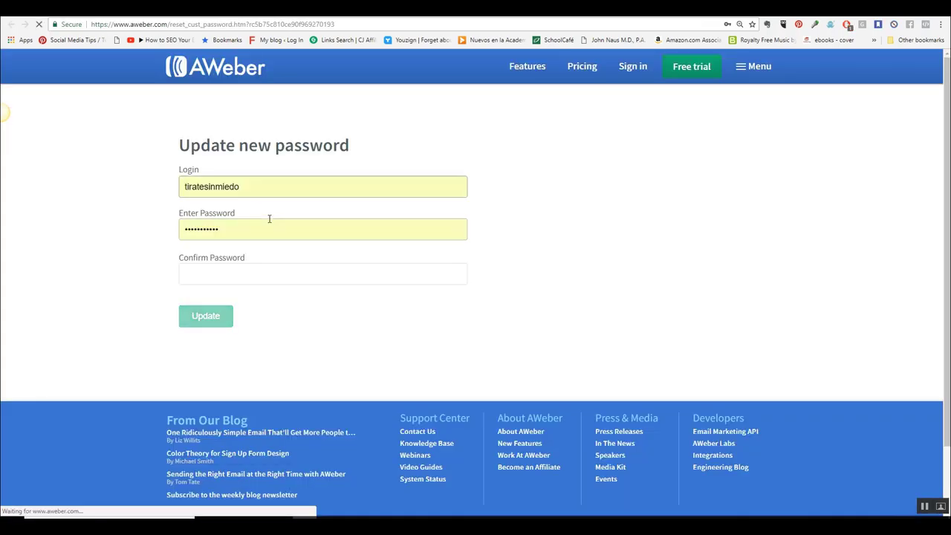
# Replace the autofilled login with the corrected username and submit the new password.
pyautogui.doubleClick(255, 192)
pyautogui.write('yomaira')
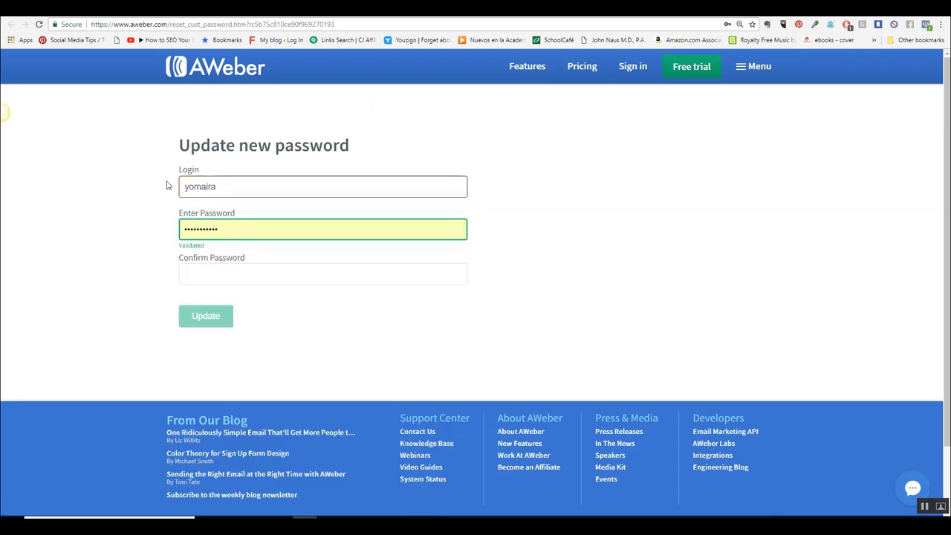
pyautogui.write('pna')
pyautogui.press('BackSpace')
pyautogui.press('BackSpace')
pyautogui.write('ina')
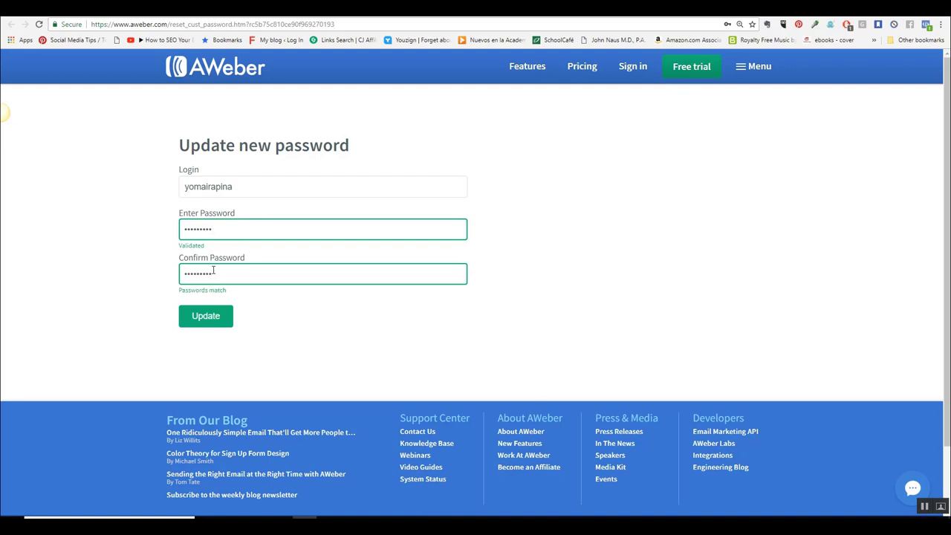
pyautogui.click(214, 321)
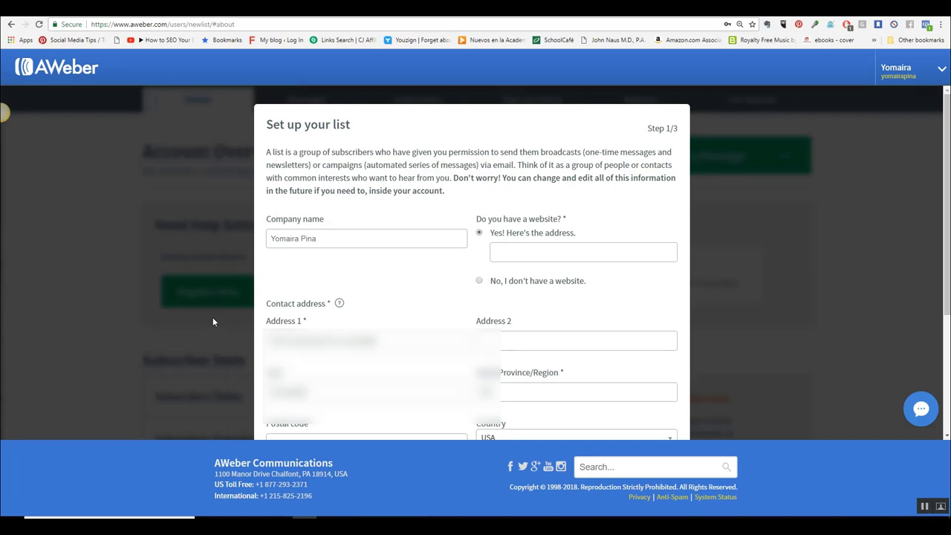
# Review the Step 1 list form, then type the site's WordPress admin address in a new tab.
pyautogui.scroll(-3, 397, 344)
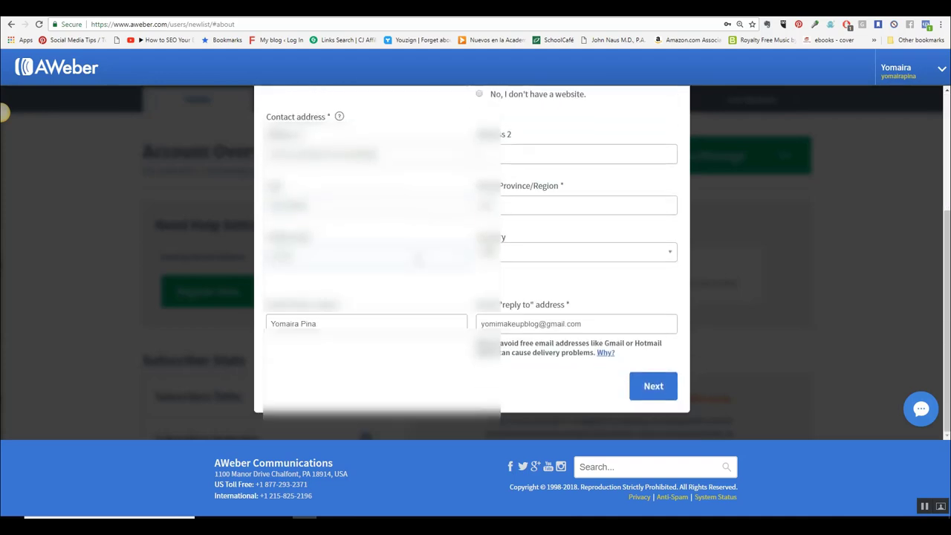
pyautogui.scroll(1, 419, 263)
pyautogui.scroll(1, 386, 297)
pyautogui.scroll(1, 386, 297)
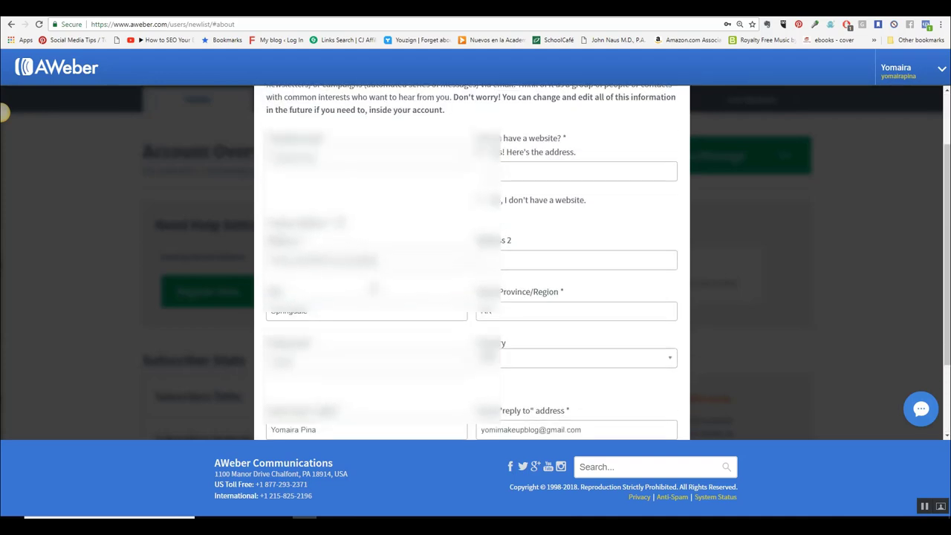
pyautogui.click(518, 210)
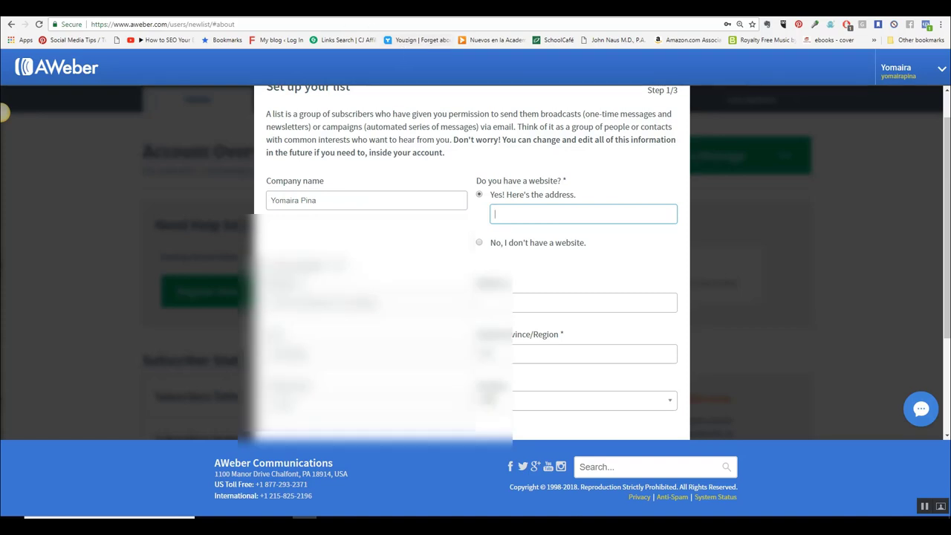
pyautogui.hotkey('ctrl', 't')
pyautogui.write('yoma')
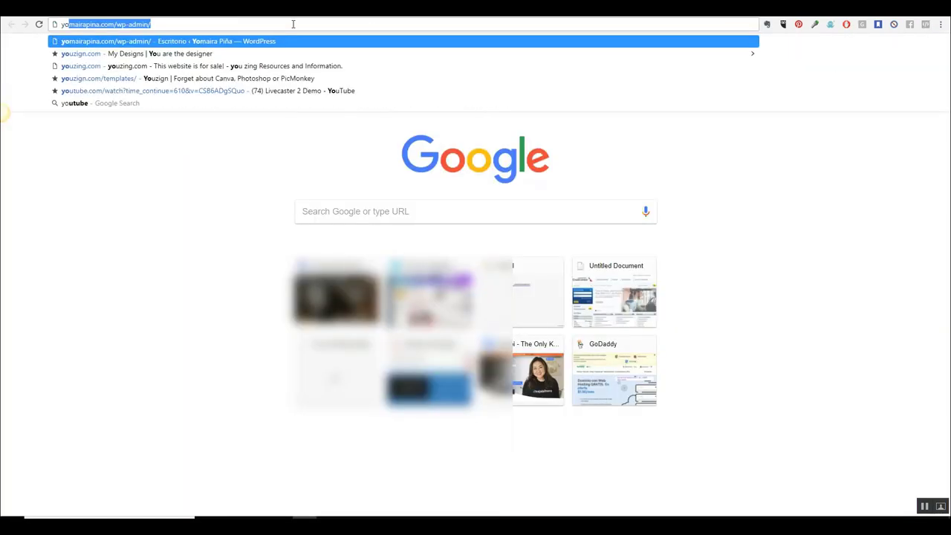
pyautogui.write('irapina.com/w')
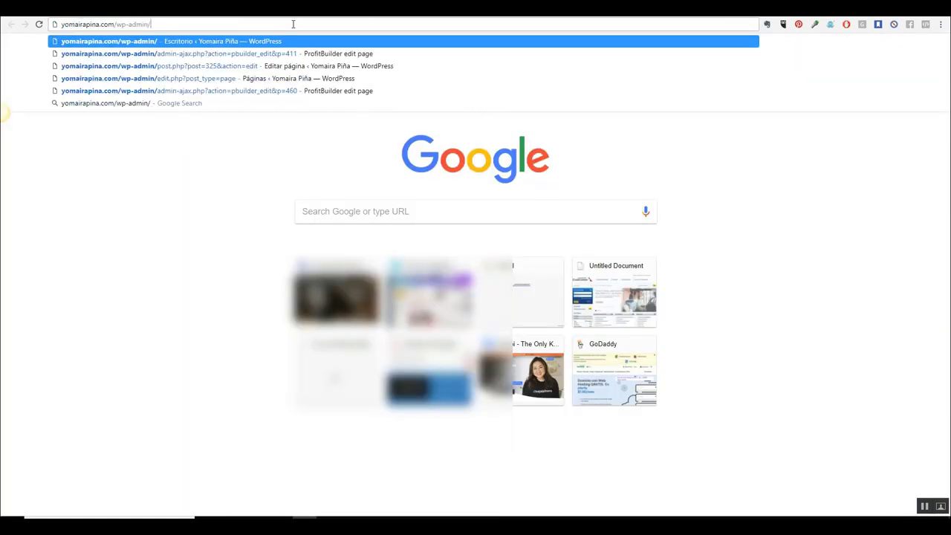
# Trim the typed address to the bare domain, copy it, and return to AWeber's website field.
pyautogui.press('BackSpace')
pyautogui.press('BackSpace')
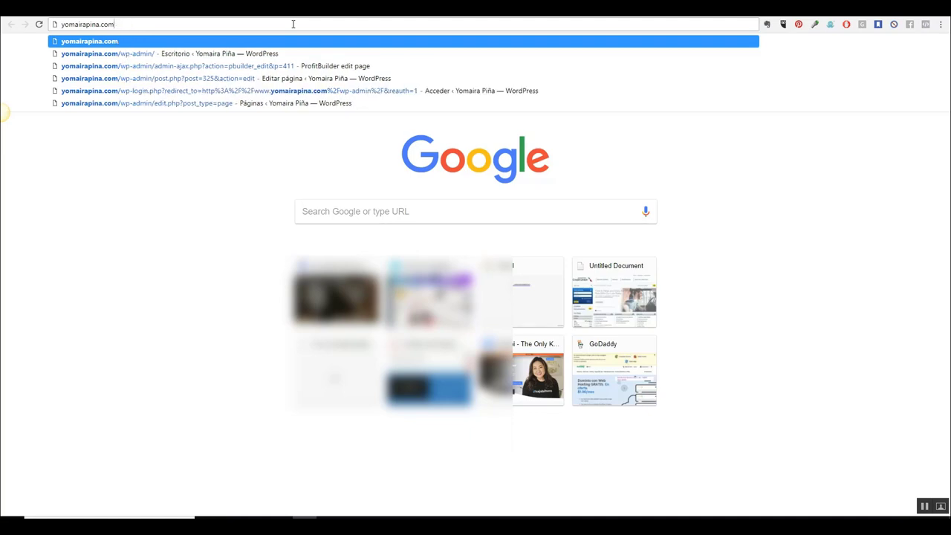
pyautogui.hotkey('ctrl', 'a')
pyautogui.hotkey('ctrl', 'c')
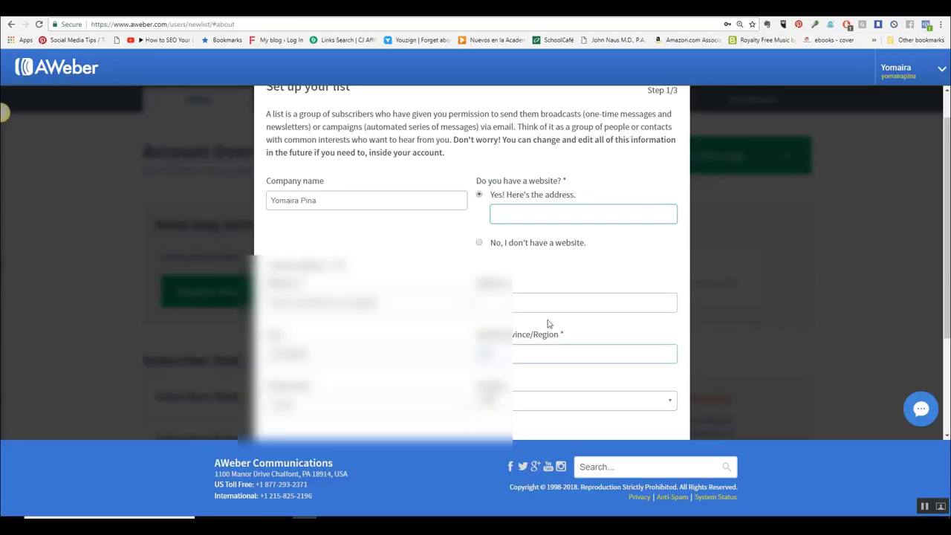
pyautogui.click(515, 212)
# Paste the site's domain as the list website, check the reply-to address, and continue to Step 2.
pyautogui.hotkey('ctrl', 'v')
pyautogui.press('Tab')
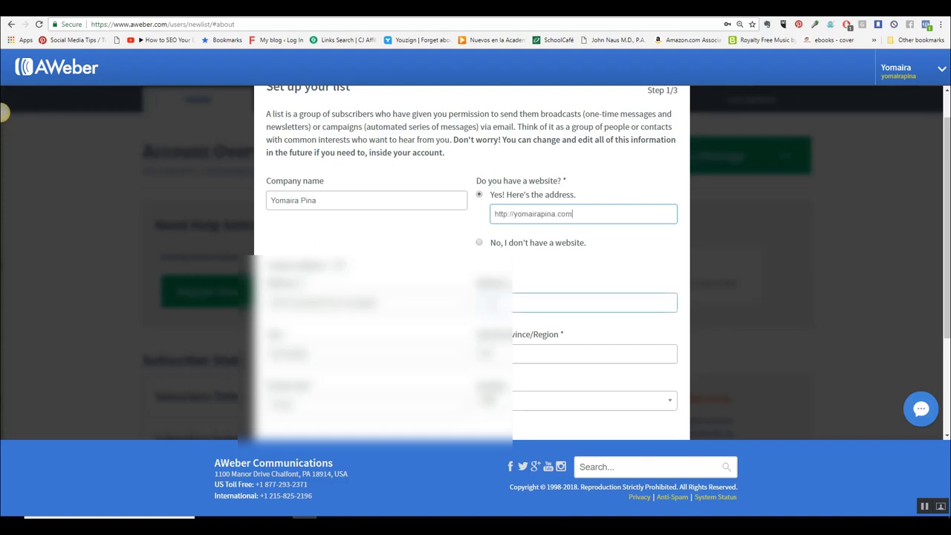
pyautogui.scroll(-2, 589, 395)
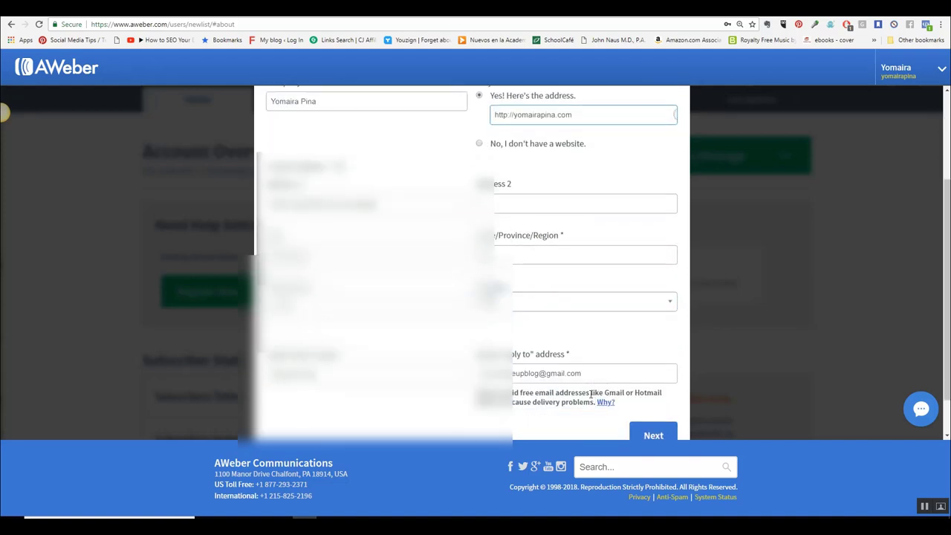
pyautogui.click(550, 377)
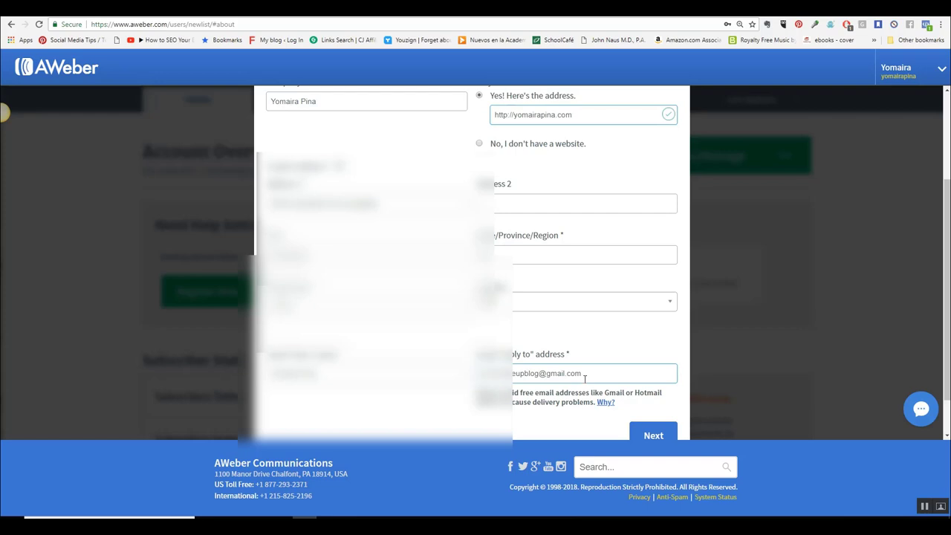
pyautogui.scroll(-1, 569, 369)
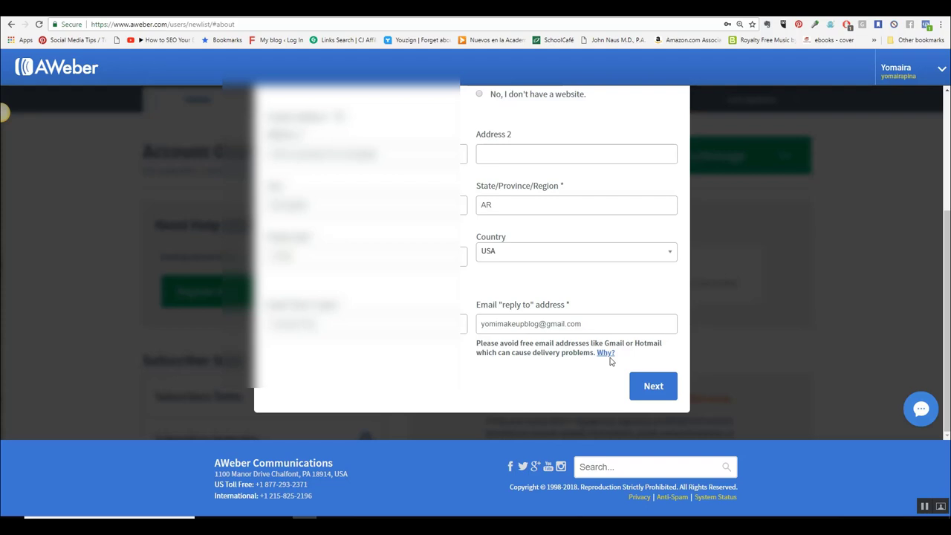
pyautogui.scroll(3, 521, 357)
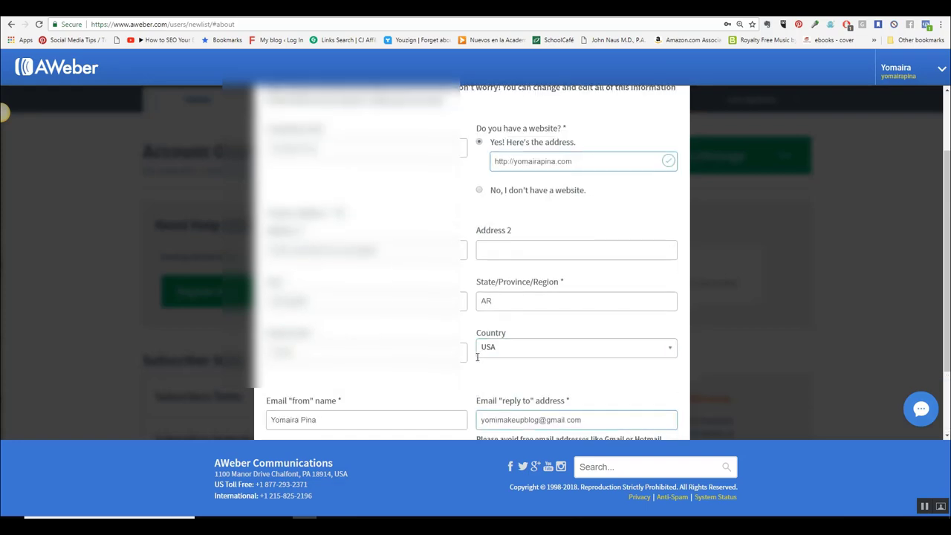
pyautogui.scroll(-3, 481, 357)
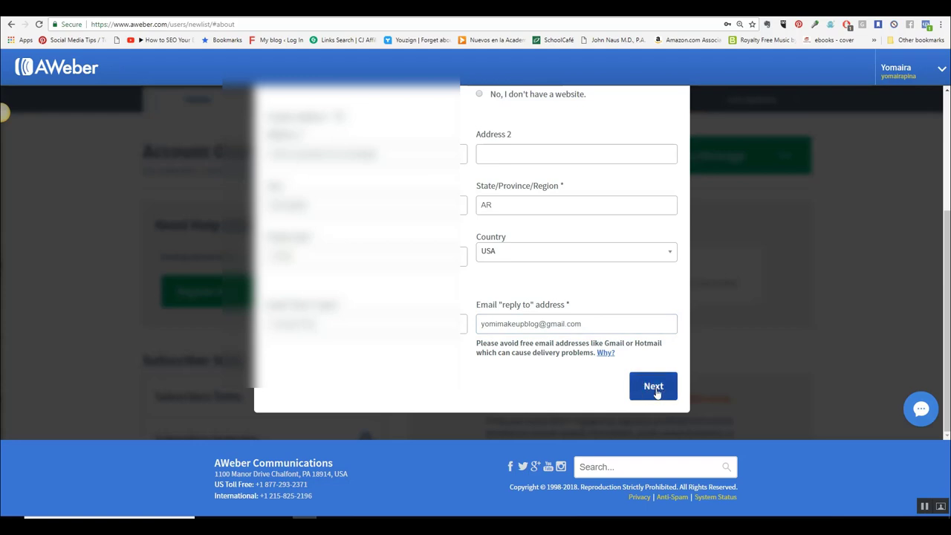
pyautogui.click(654, 392)
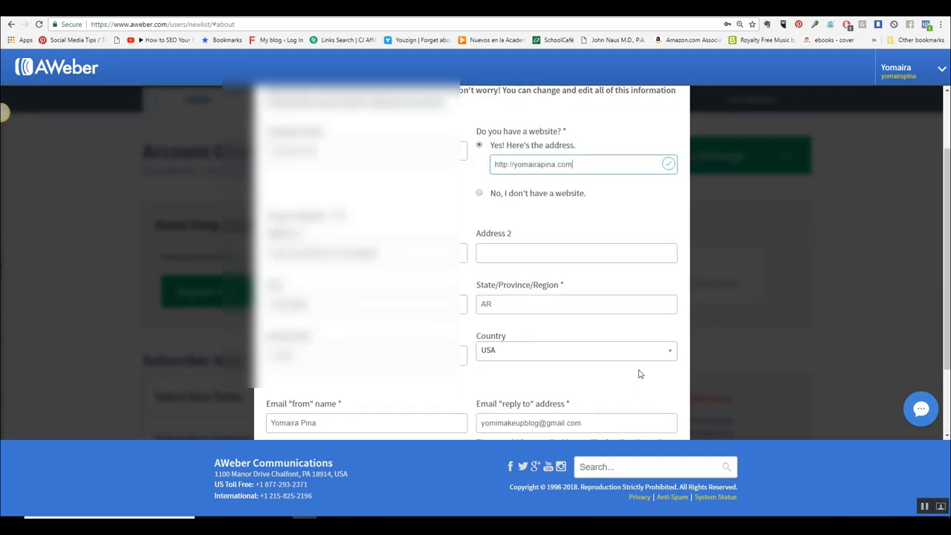
pyautogui.scroll(-2, 639, 374)
pyautogui.click(647, 385)
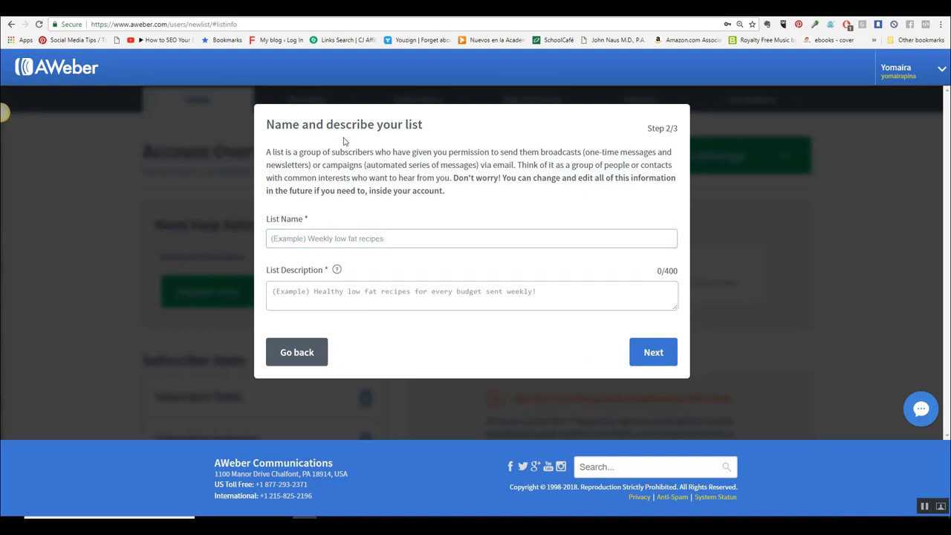
# Name the list 'Ganate una Clase en Persona' and type its Spanish description.
pyautogui.click(330, 239)
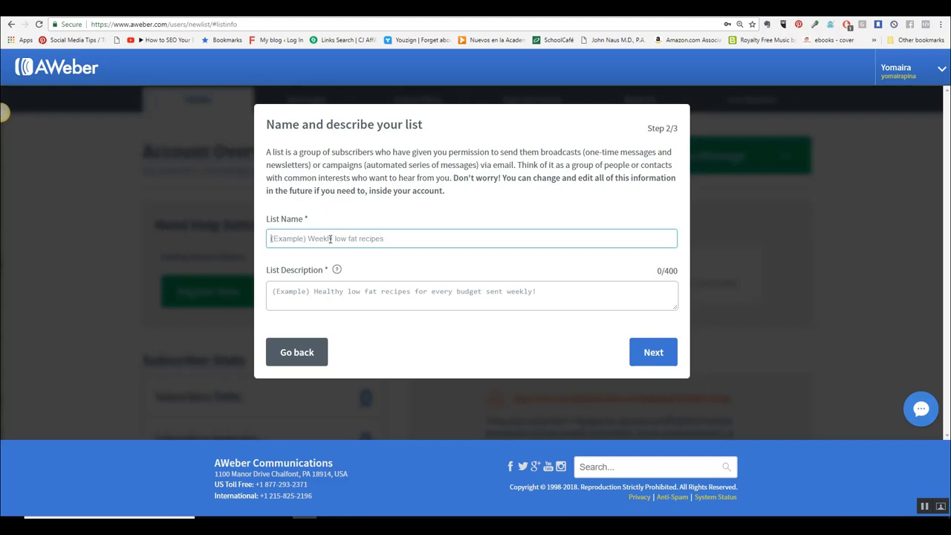
pyautogui.write('Ganate una Clase en Persona')
pyautogui.click(367, 296)
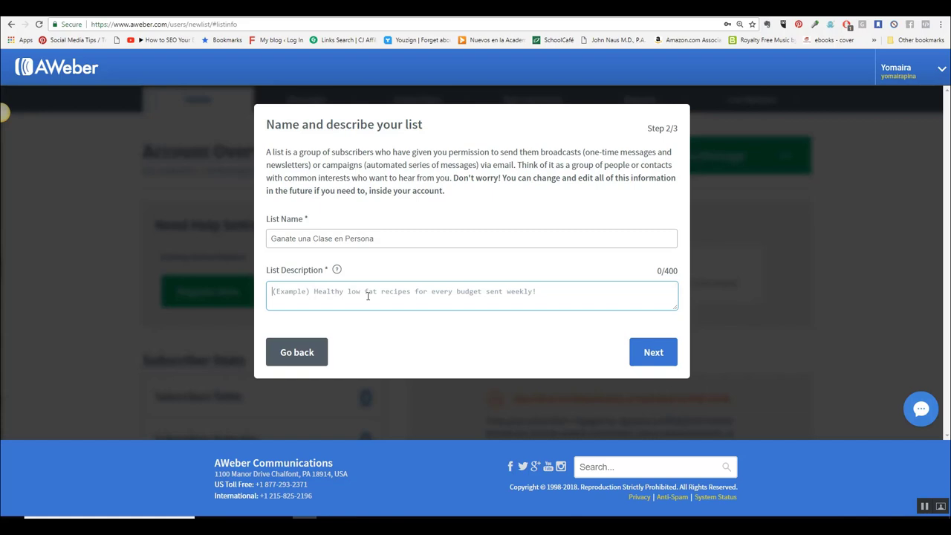
pyautogui.write('¿Estas buscando aprender a maquillarte de manera facil , rapida y en presupuesto? ¿Si? Te encantara')
pyautogui.write('todo lo que')
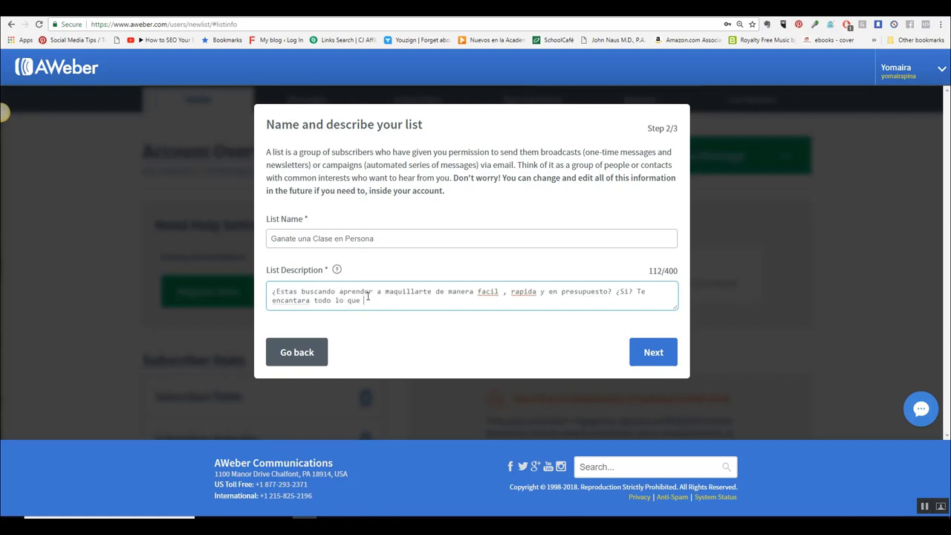
pyautogui.write(' Yomi Makey')
pyautogui.press('BackSpace')
pyautogui.write('up tin')
pyautogui.press('BackSpace')
pyautogui.write('ene para ti.')
# Correct 'facil' and 'rapida' to 'fácil' and 'rápida' via spelling suggestions, then proceed to Step 3.
pyautogui.rightClick(487, 292)
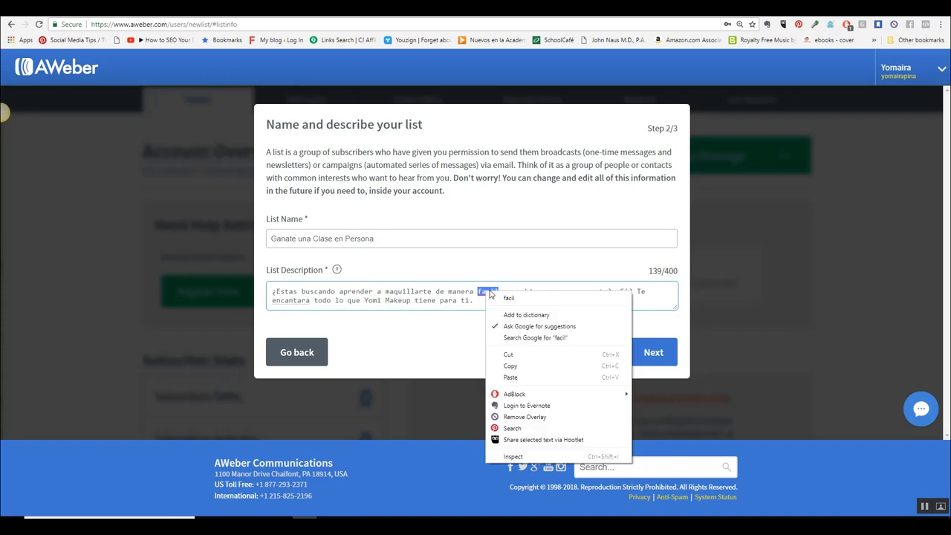
pyautogui.click(506, 297)
pyautogui.rightClick(519, 293)
pyautogui.click(542, 298)
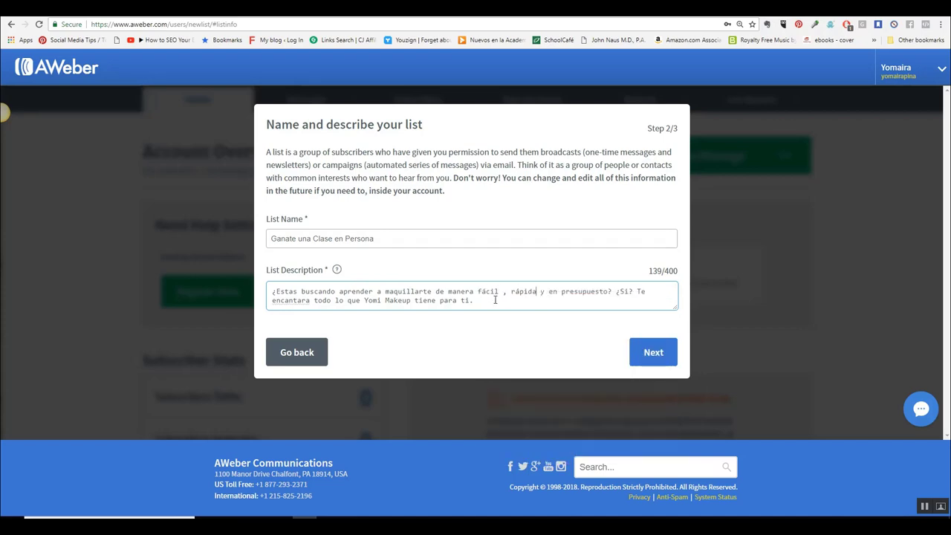
pyautogui.click(654, 354)
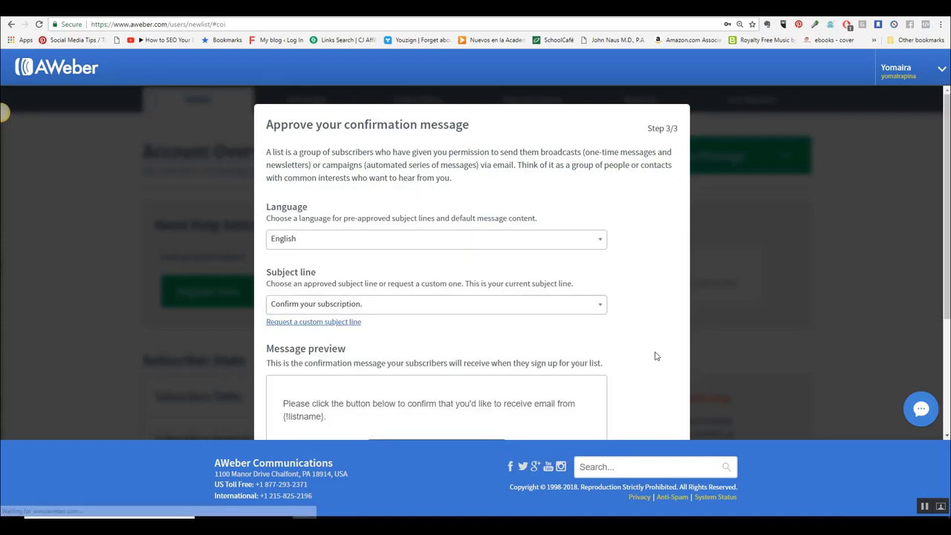
# Set the confirmation message language to Spanish and complete the list setup.
pyautogui.click(330, 245)
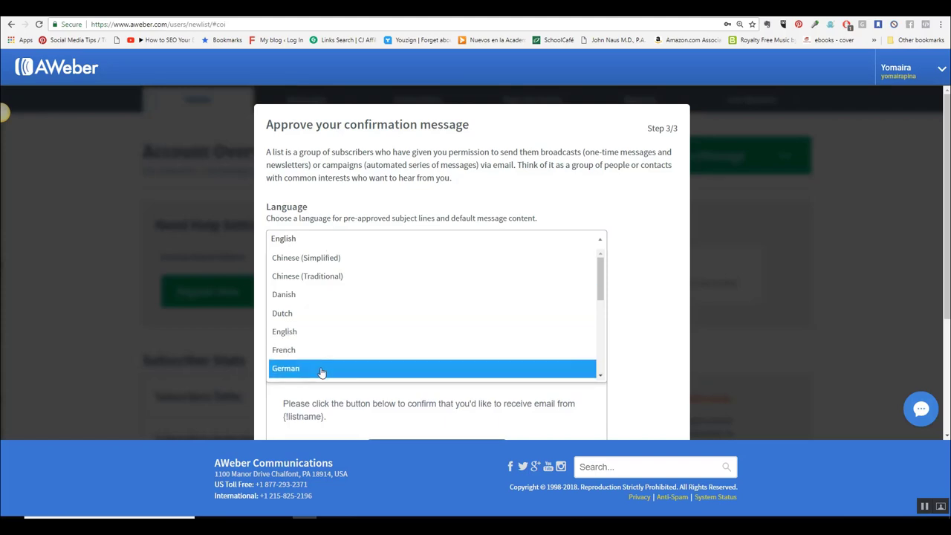
pyautogui.scroll(-4, 311, 361)
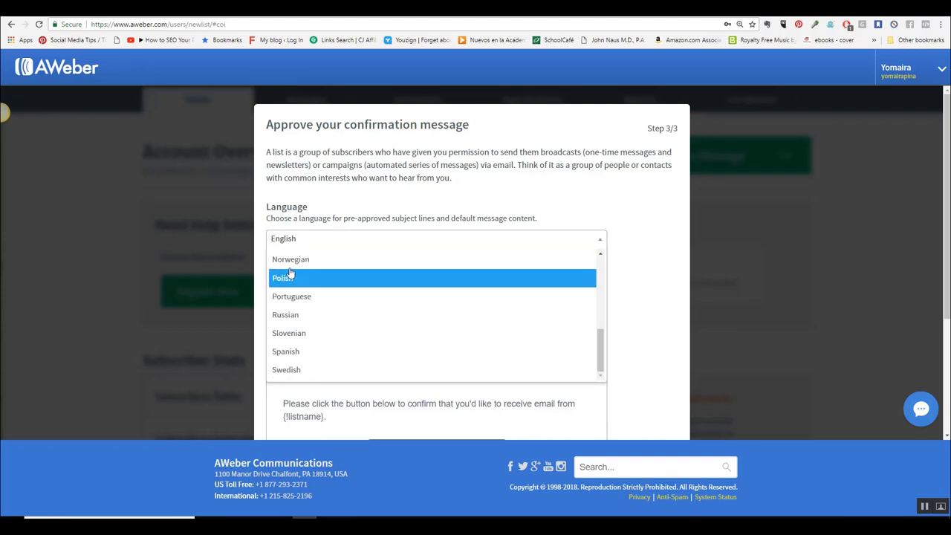
pyautogui.click(297, 356)
pyautogui.scroll(-3, 339, 401)
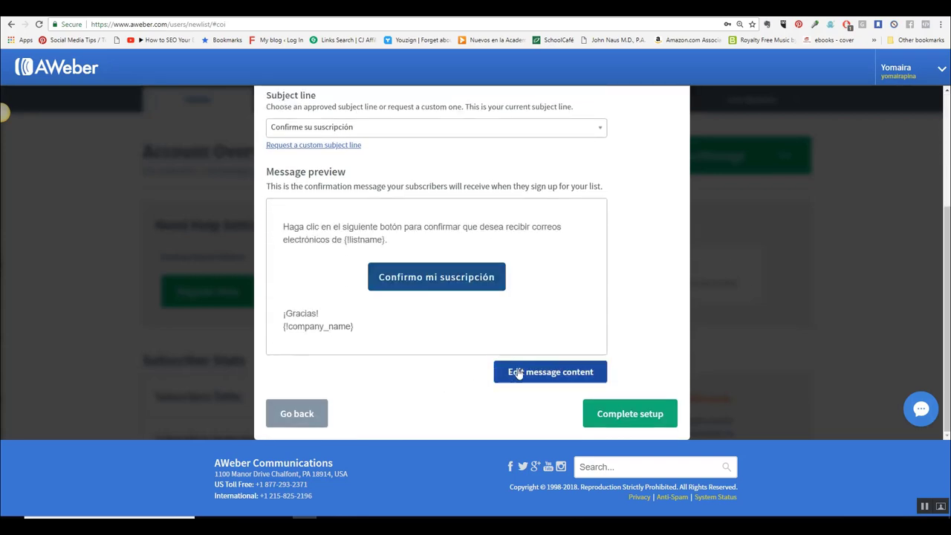
pyautogui.click(602, 411)
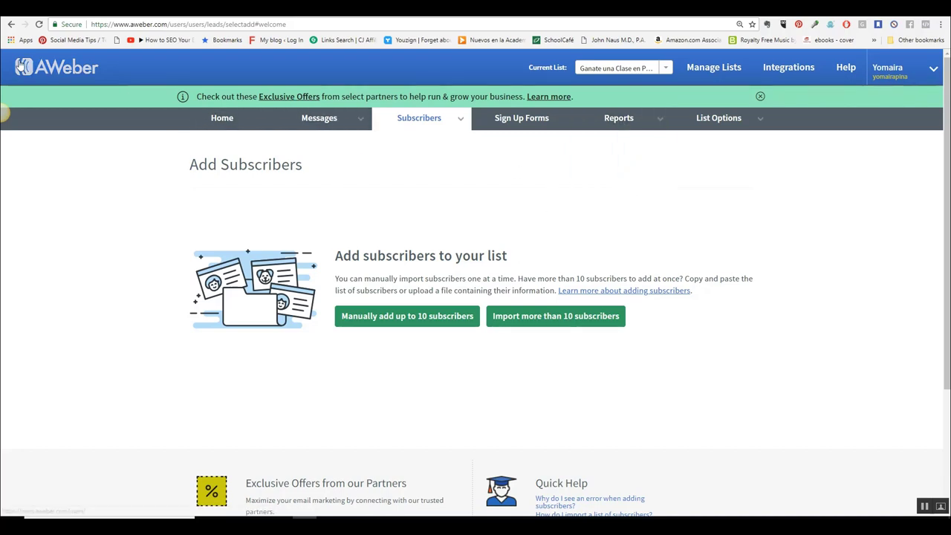
# Open My Account and browse the time-zone choices without changing the setting.
pyautogui.moveTo(934, 81)
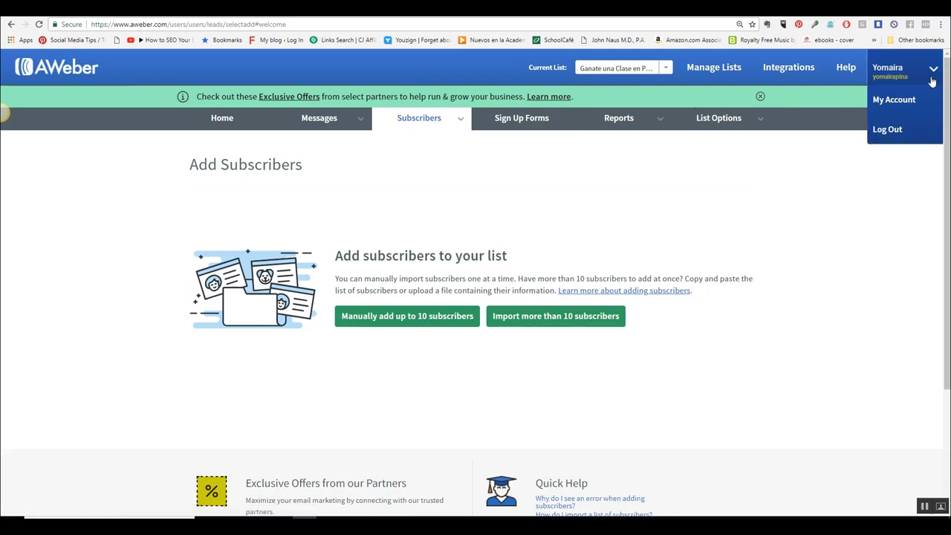
pyautogui.click(908, 100)
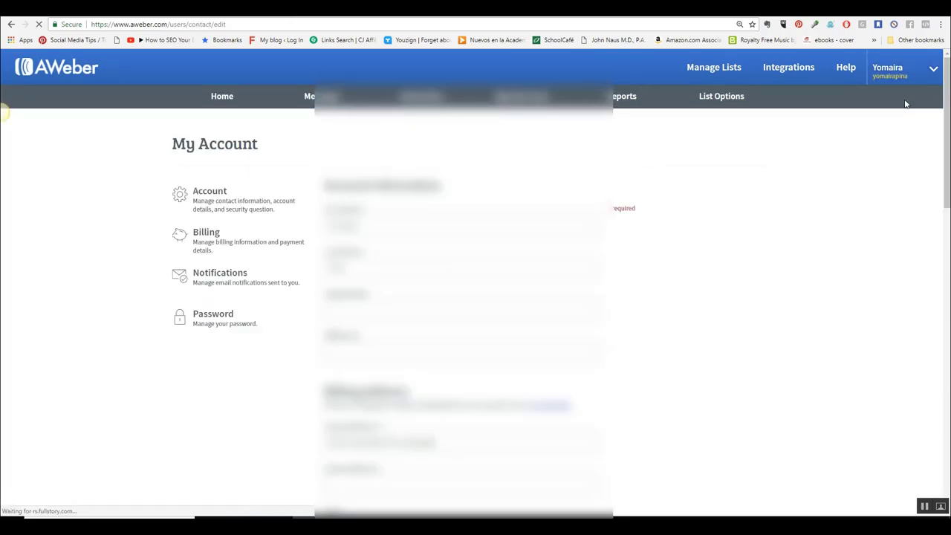
pyautogui.scroll(-6, 4, 111)
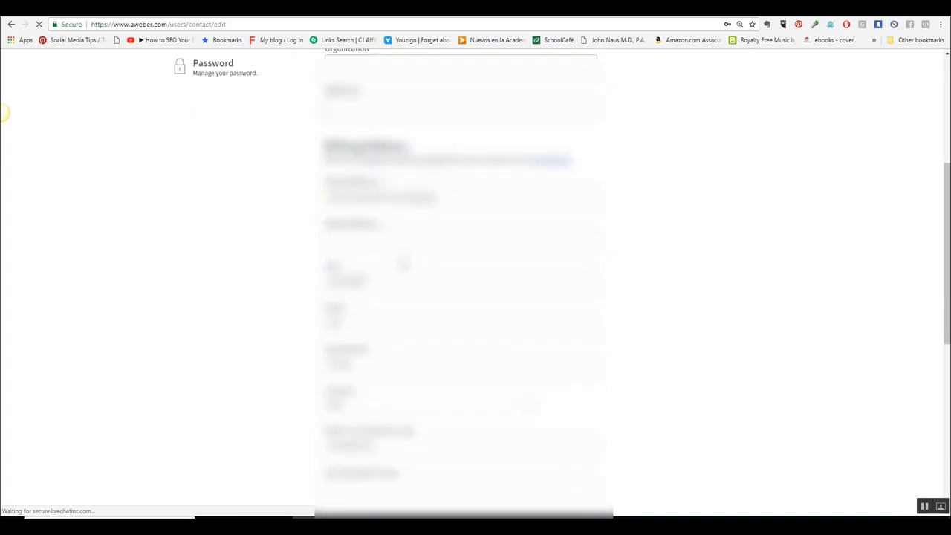
pyautogui.scroll(-3, 4, 112)
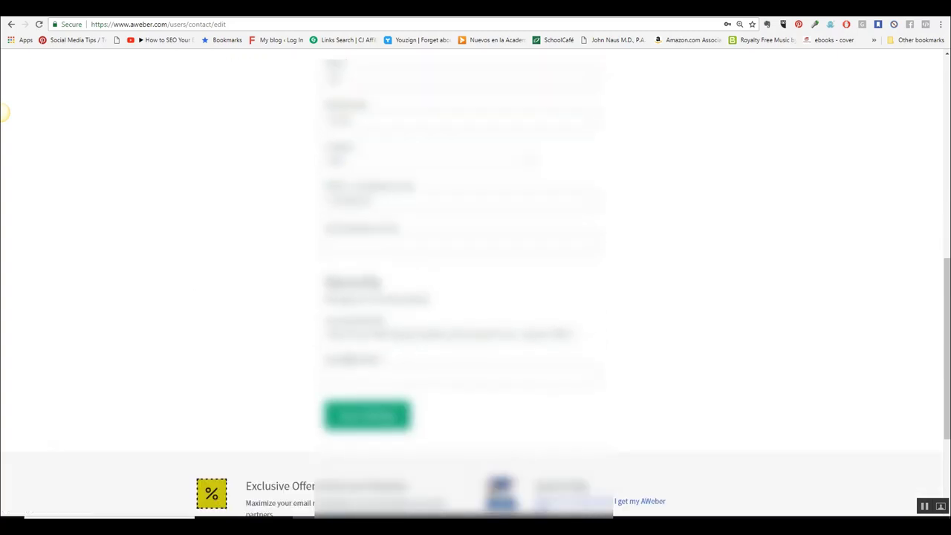
pyautogui.hotkey('alt', 'Down')
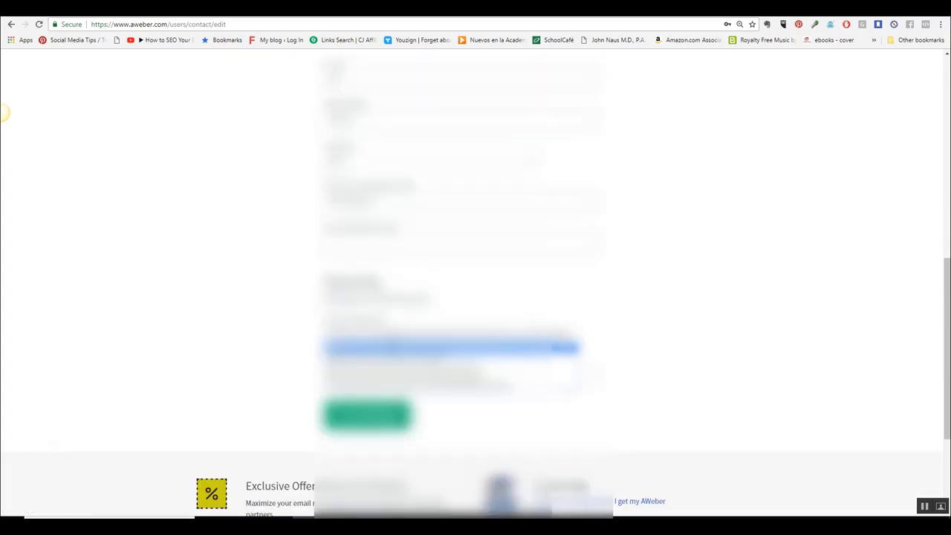
pyautogui.press('Down')
pyautogui.press('Down')
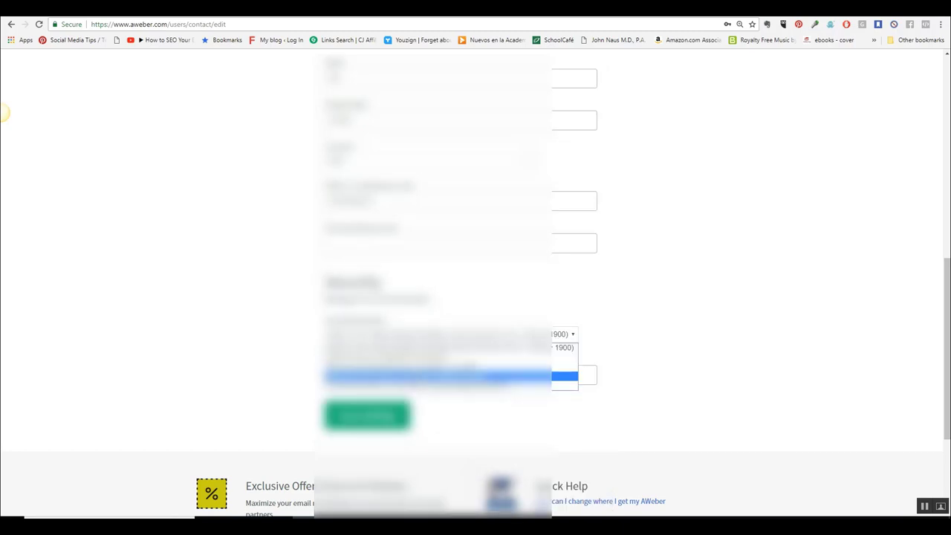
pyautogui.press('Up')
pyautogui.press('Return')
# Review the contact information and billing address fields on the Account settings page.
pyautogui.scroll(5, 223, 324)
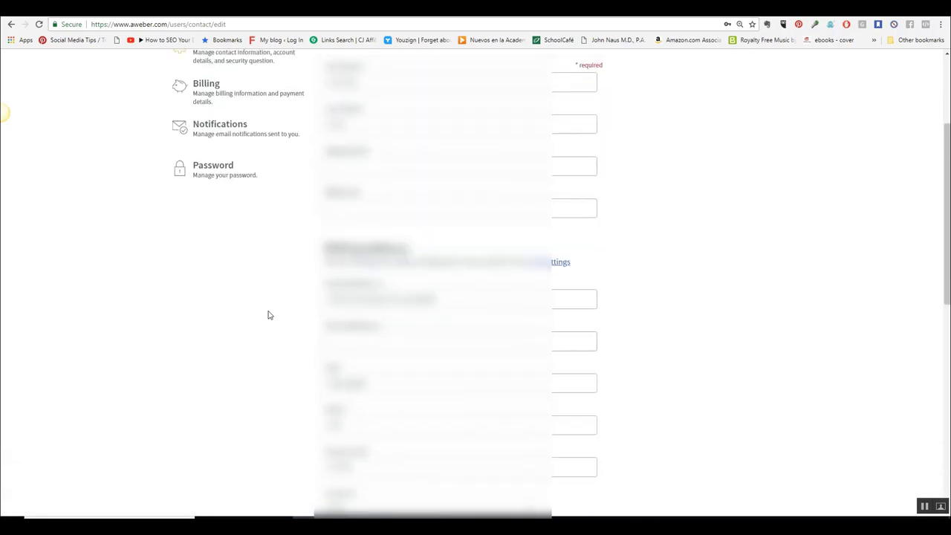
pyautogui.scroll(2, 269, 315)
pyautogui.click(399, 173)
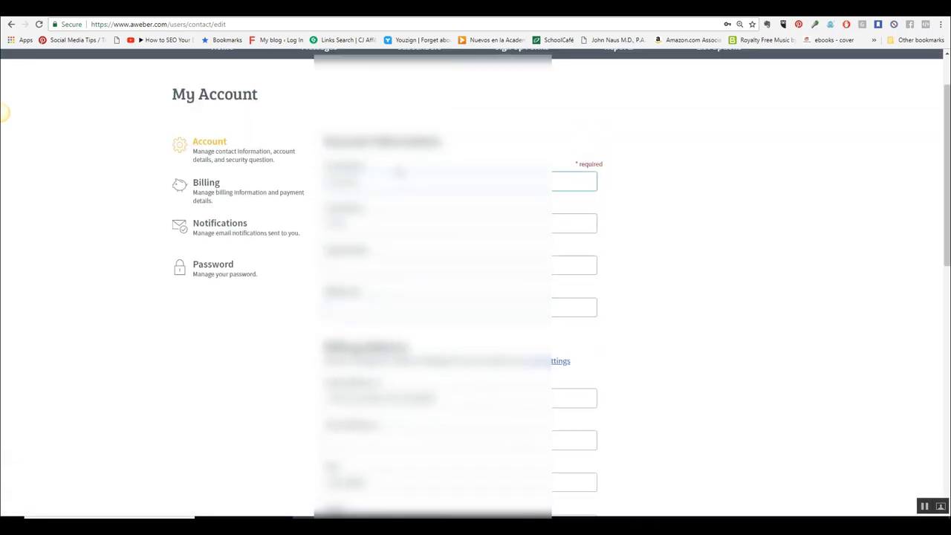
pyautogui.scroll(-2, 345, 378)
pyautogui.click(364, 381)
pyautogui.scroll(-1, 364, 380)
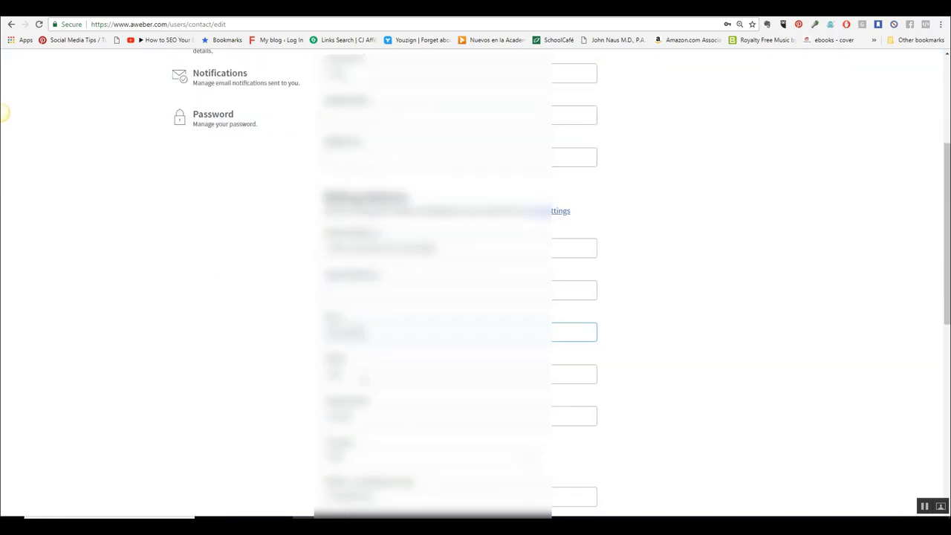
pyautogui.scroll(-4, 364, 379)
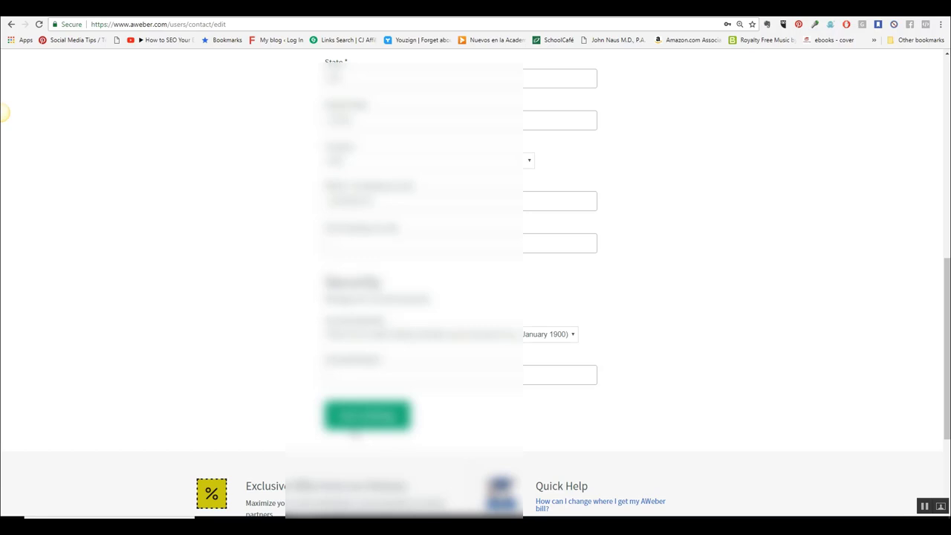
pyautogui.scroll(6, 356, 436)
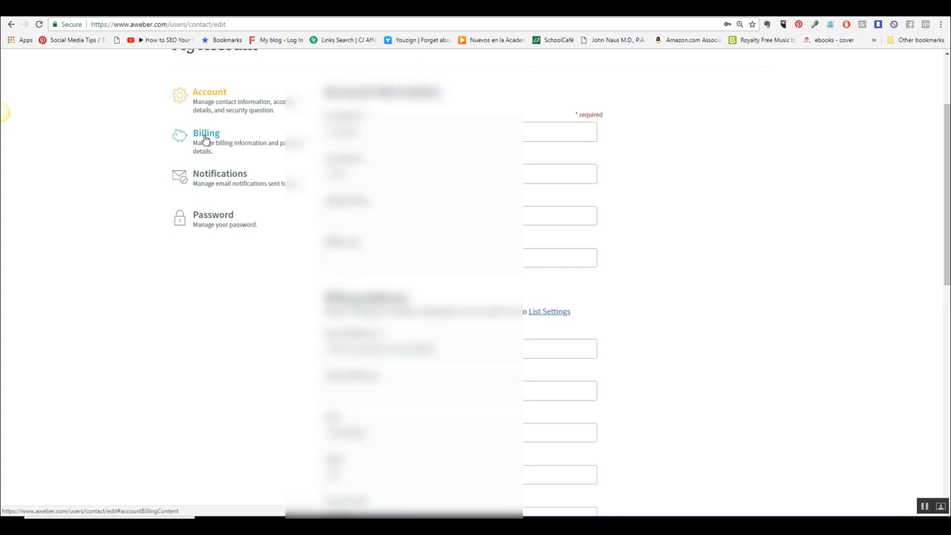
# Show Account notifications, where the account email receives both News and Billing notices.
pyautogui.click(220, 178)
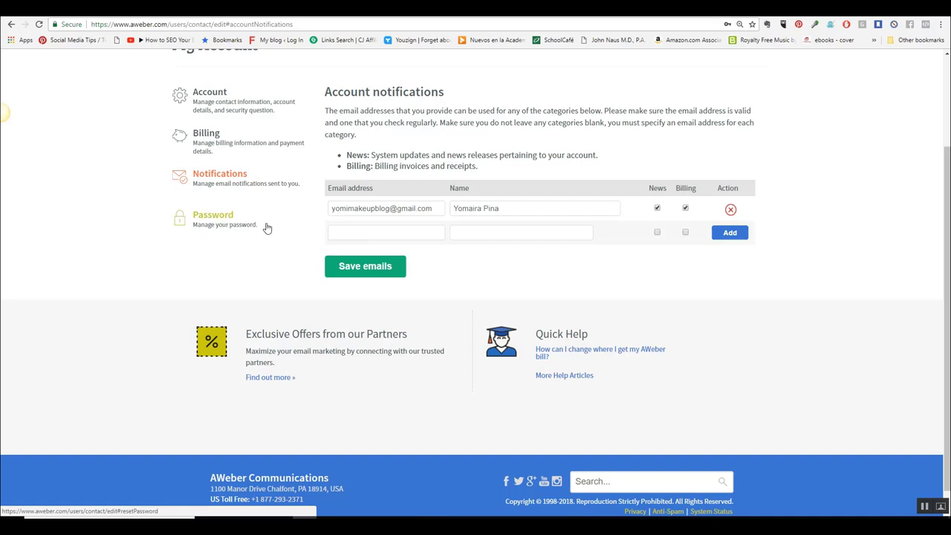
pyautogui.scroll(2, 266, 227)
pyautogui.click(888, 68)
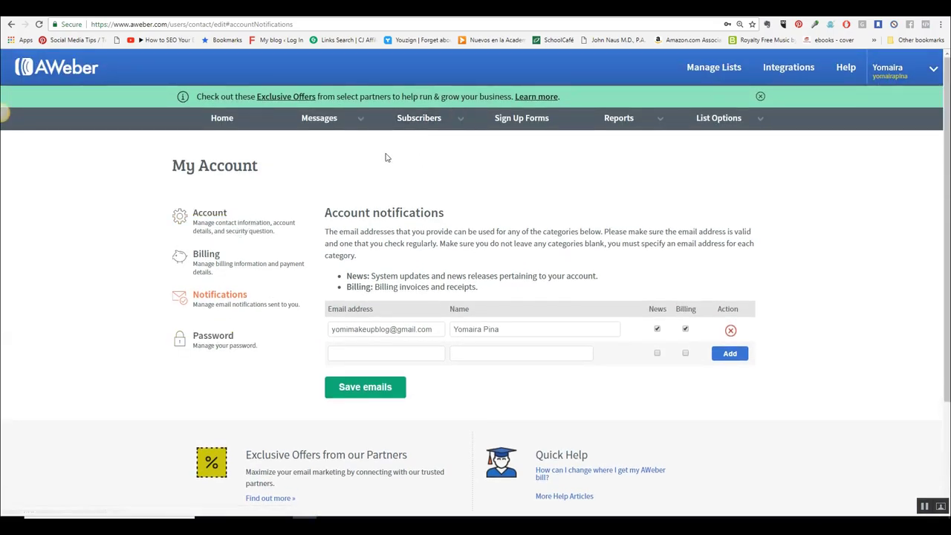
pyautogui.moveTo(715, 125)
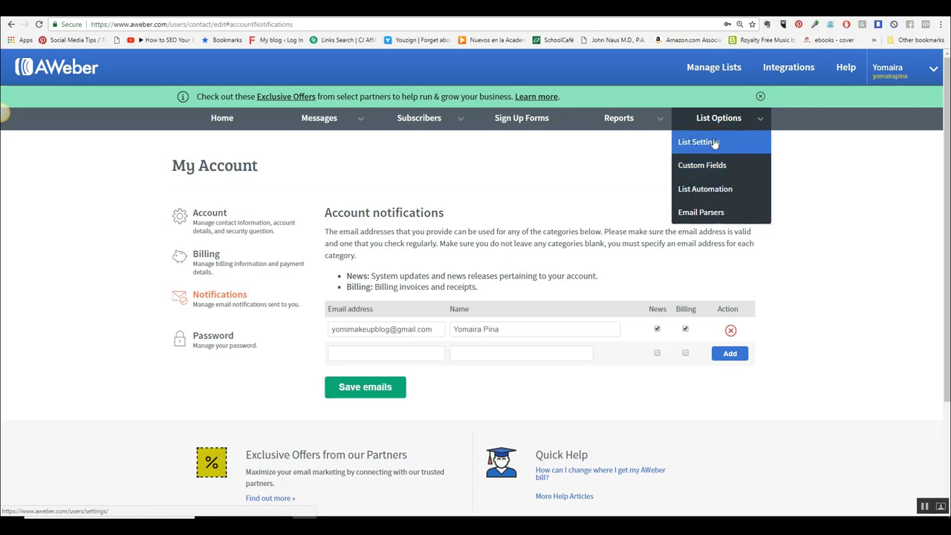
# Open List Settings and start changing the contact address printed at the bottom of emails.
pyautogui.click(713, 142)
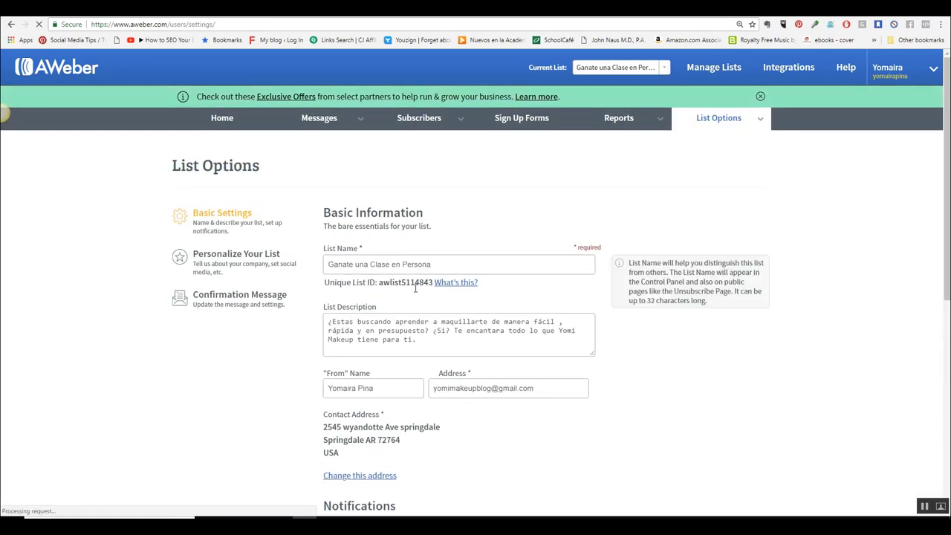
pyautogui.scroll(-4, 415, 288)
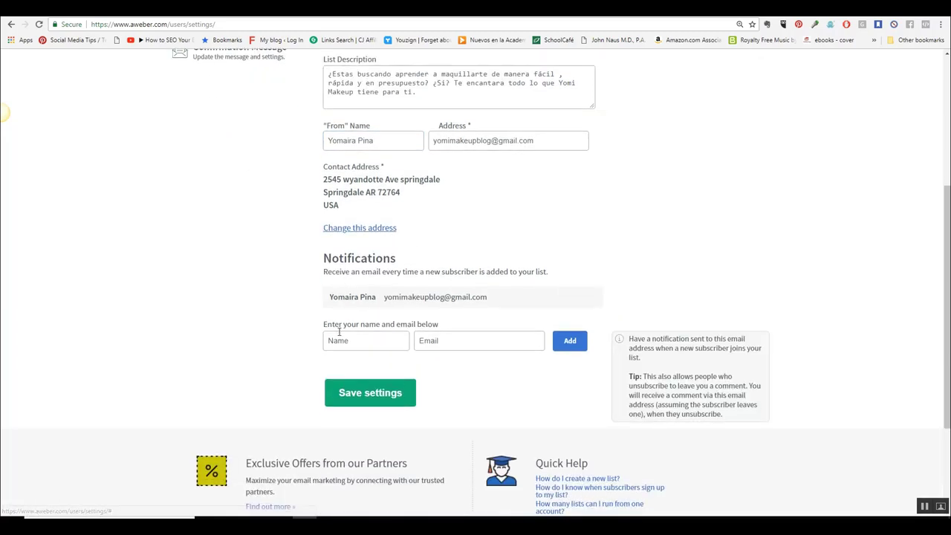
pyautogui.click(355, 230)
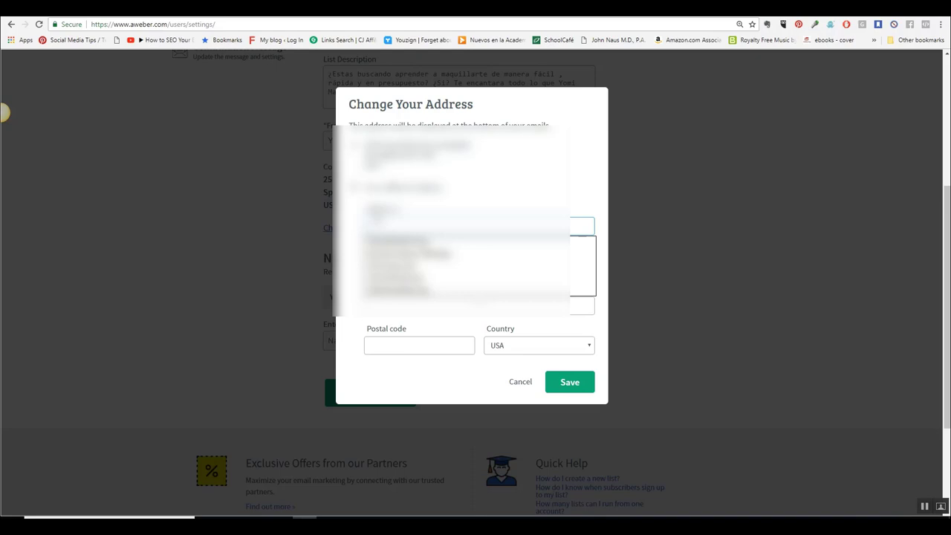
# Apply the suggested USA contact address and save the list's basic settings.
pyautogui.click(378, 221)
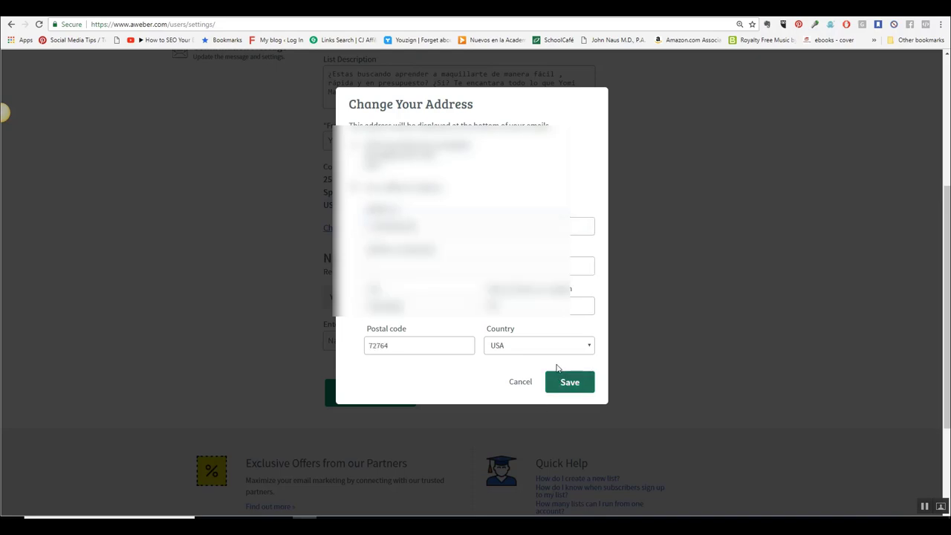
pyautogui.click(569, 391)
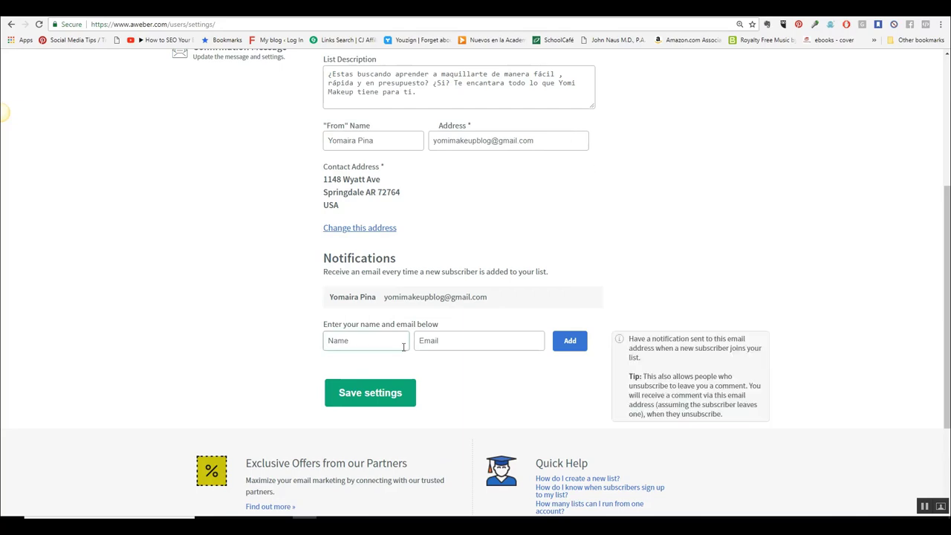
pyautogui.click(370, 401)
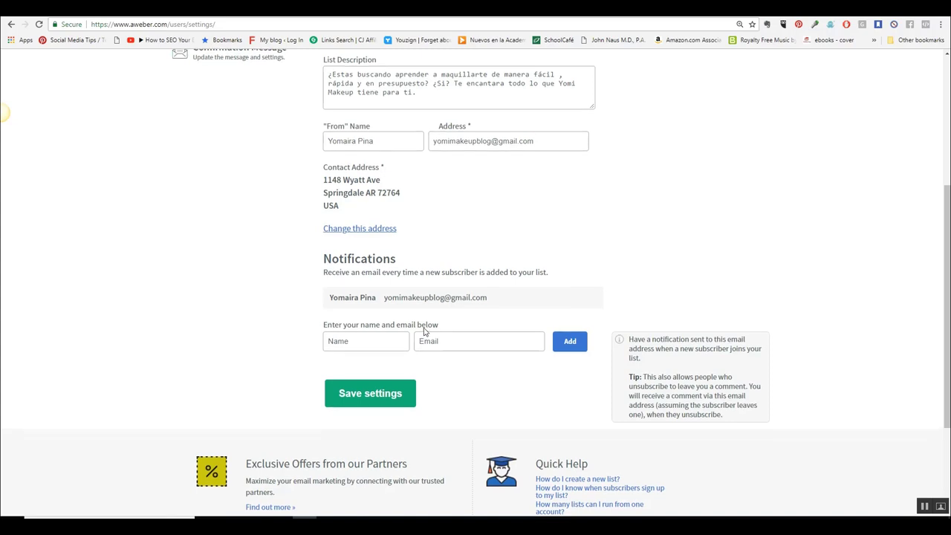
pyautogui.scroll(1, 425, 331)
pyautogui.scroll(4, 418, 278)
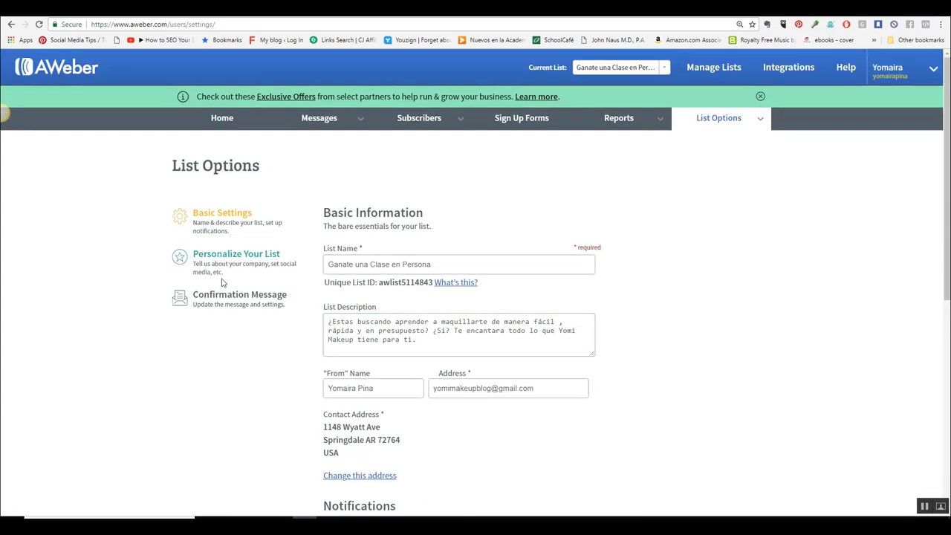
# Add a Spanish tagline followed by the sender's name as the list's email signature.
pyautogui.click(236, 261)
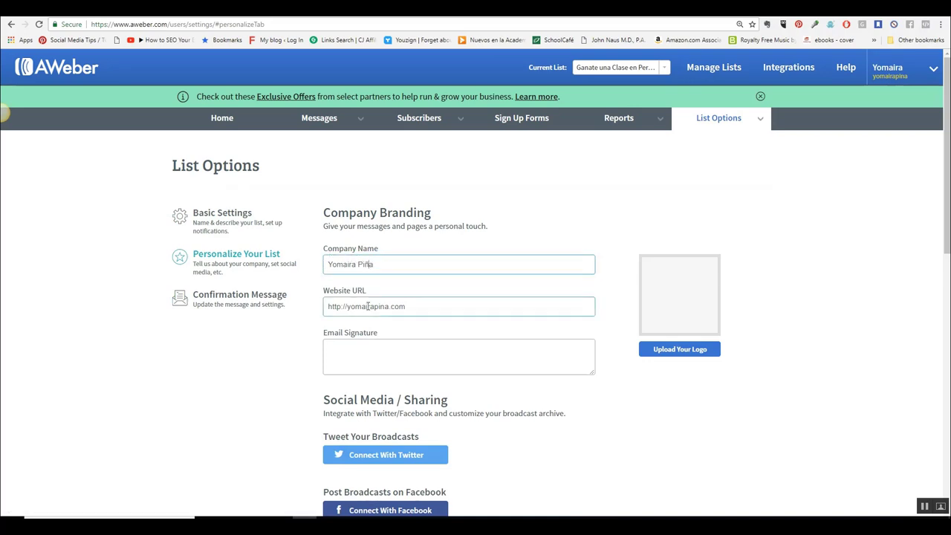
pyautogui.click(351, 354)
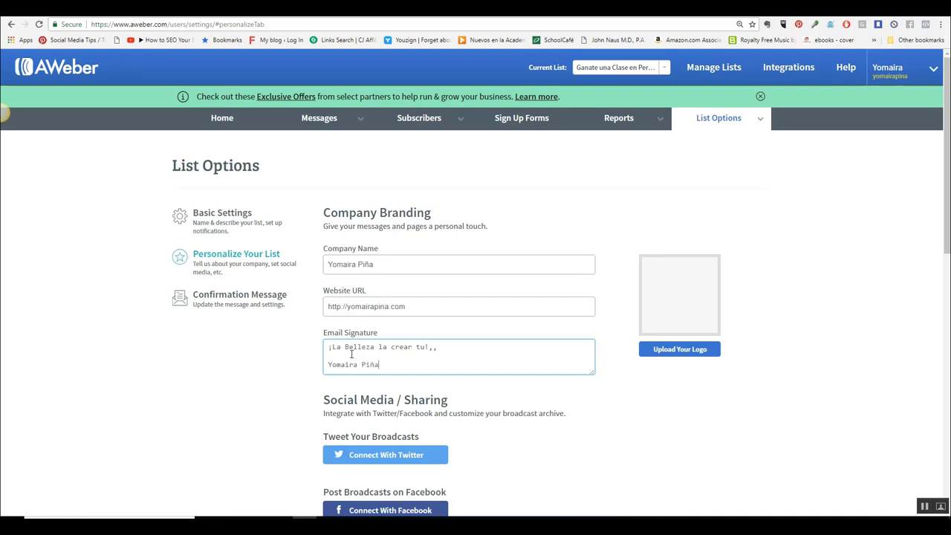
pyautogui.scroll(-1, 405, 384)
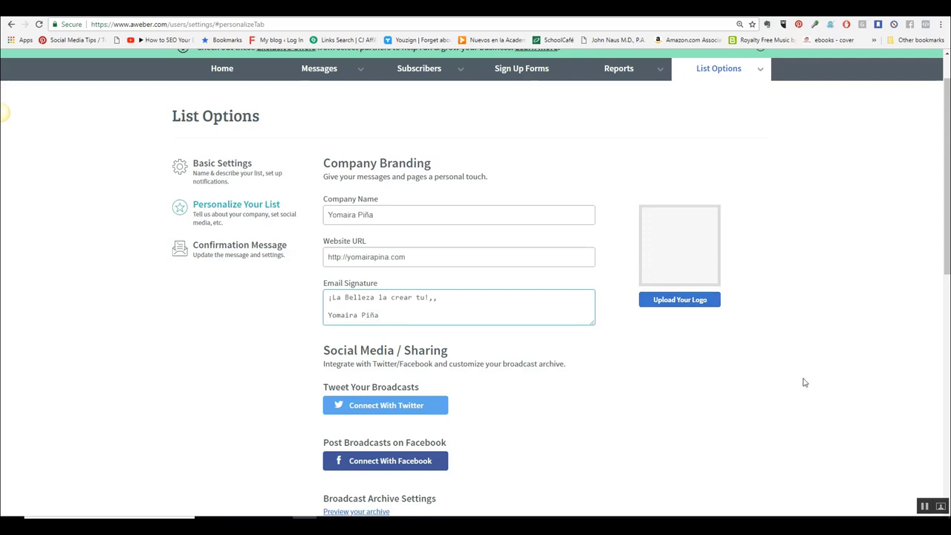
pyautogui.click(931, 507)
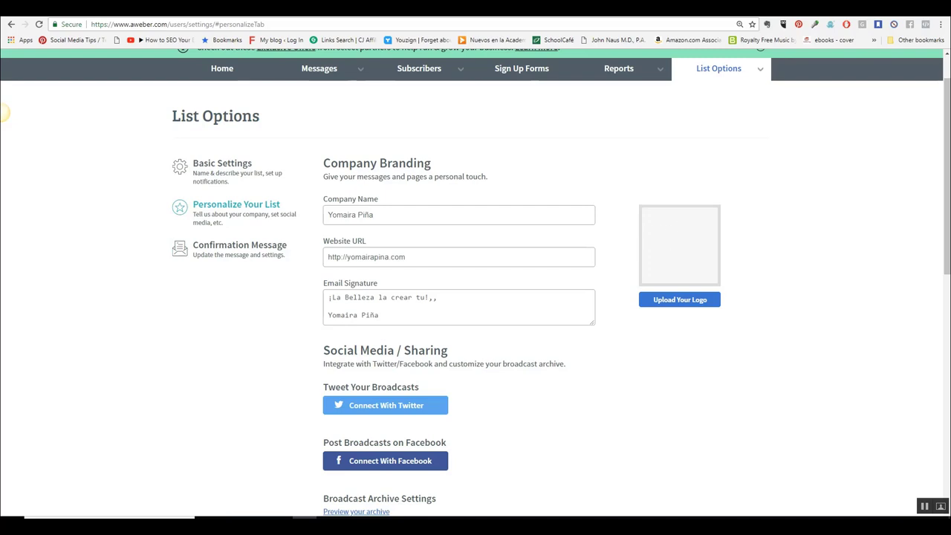
# Search Google for 'canva' in a new tab and browse all saved Canva designs.
pyautogui.hotkey('ctrl', 't')
pyautogui.write('ca')
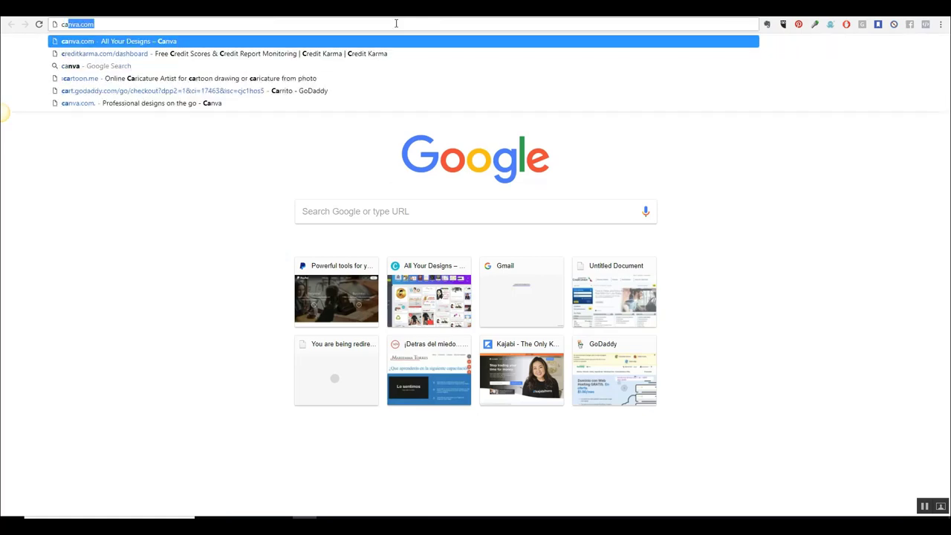
pyautogui.write('nva')
pyautogui.press('Return')
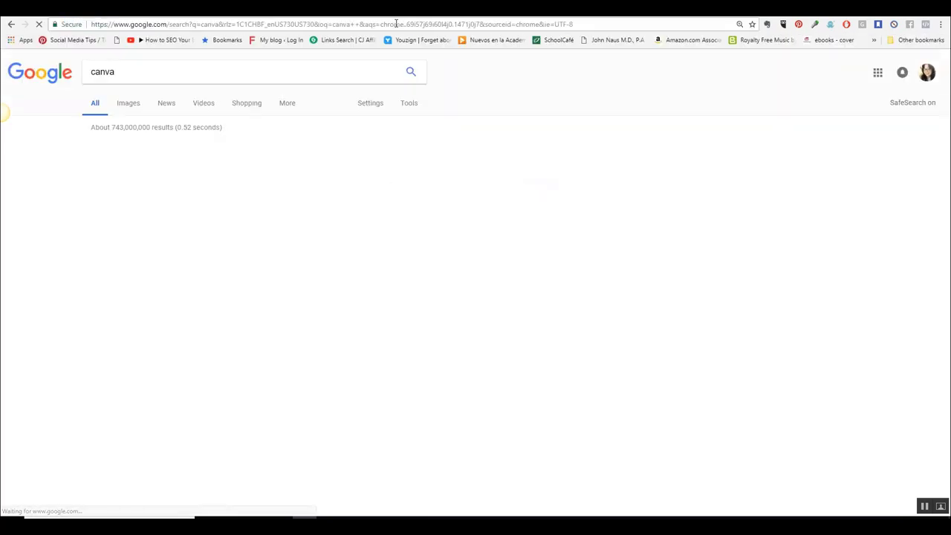
pyautogui.click(171, 150)
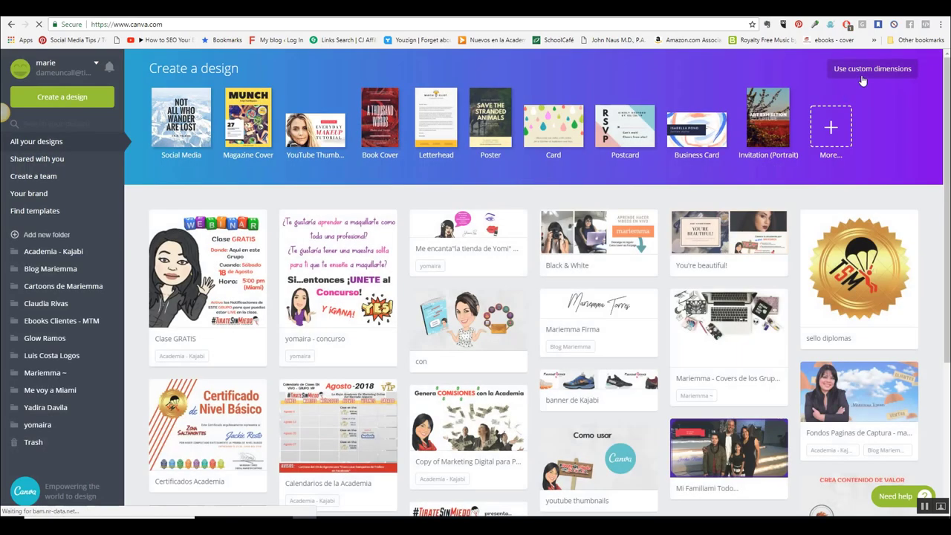
pyautogui.click(862, 74)
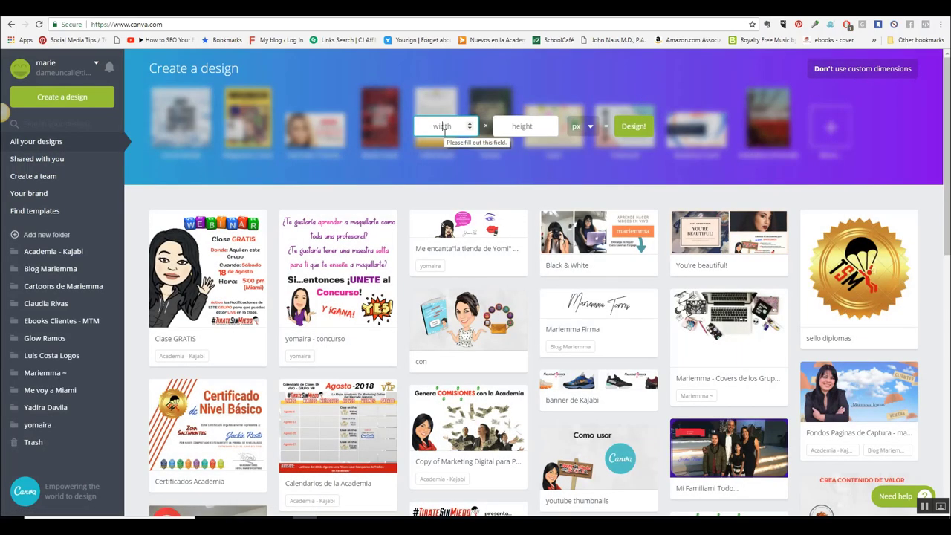
pyautogui.scroll(-5, 448, 295)
pyautogui.scroll(-5, 449, 295)
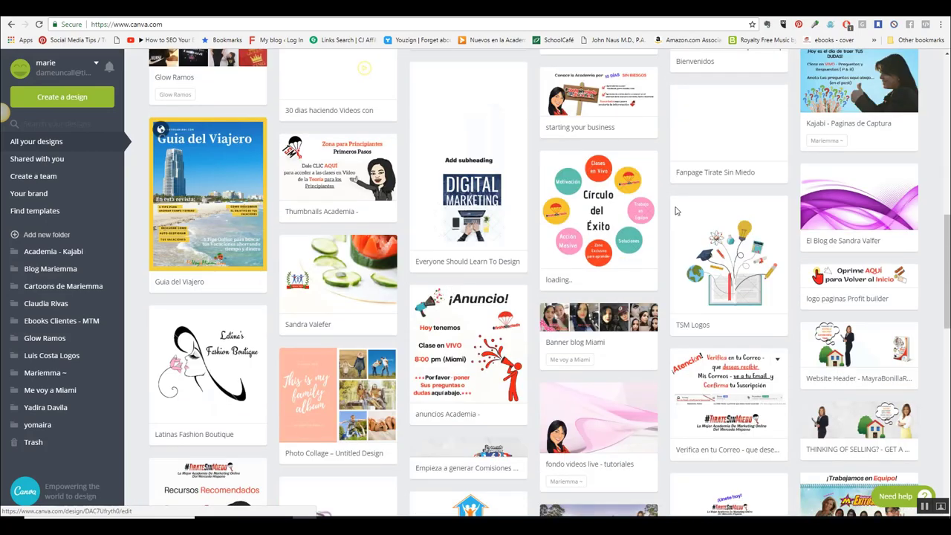
# In the Verifica design, add 'buzon correo' and set the text to size 36 Vanilla Extract.
pyautogui.click(727, 390)
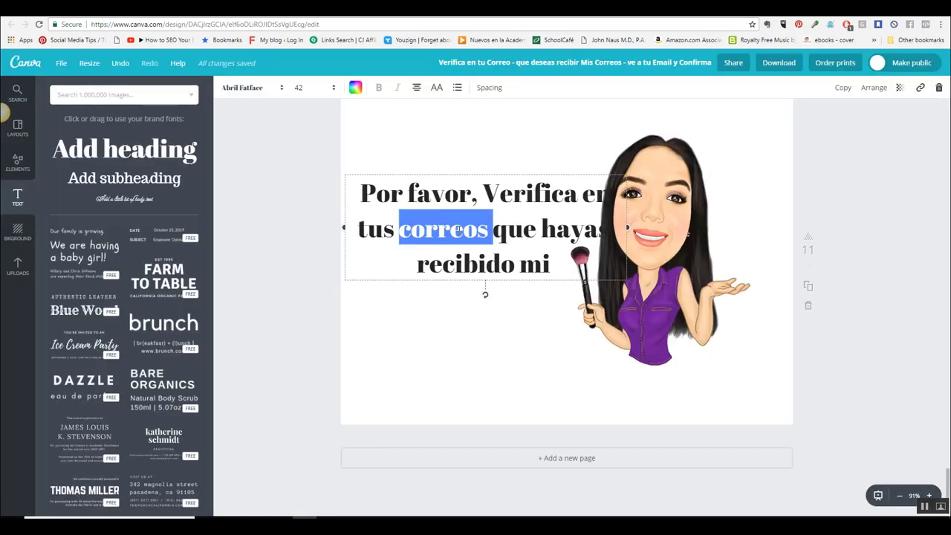
pyautogui.write('bu')
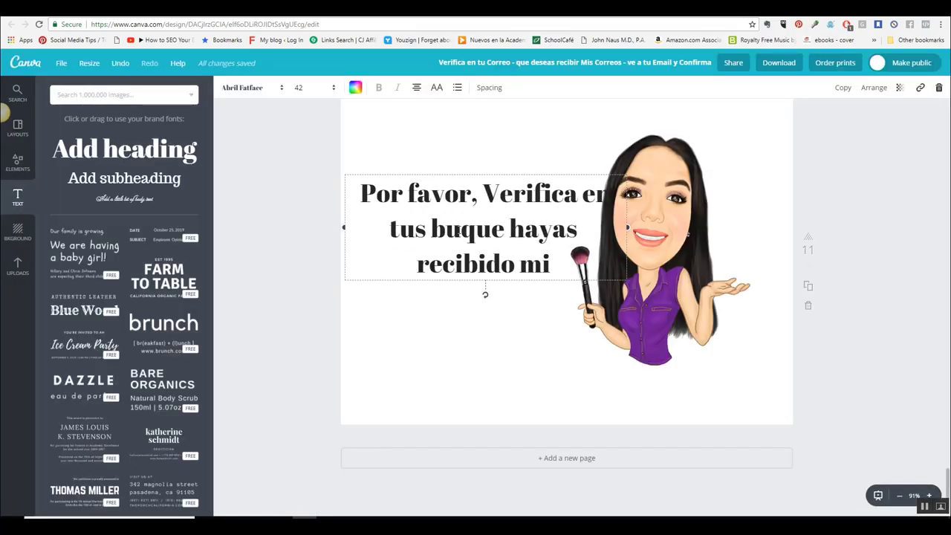
pyautogui.write('zon ')
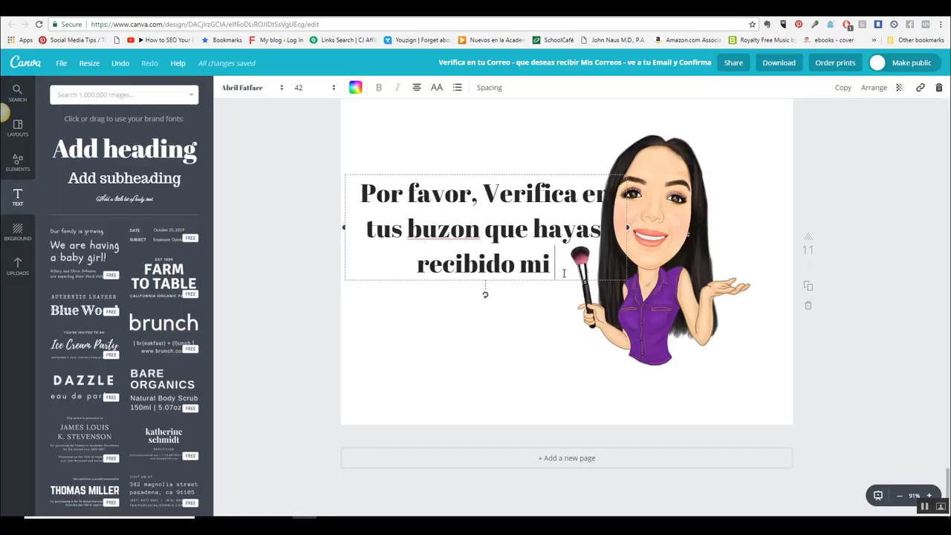
pyautogui.write('correo')
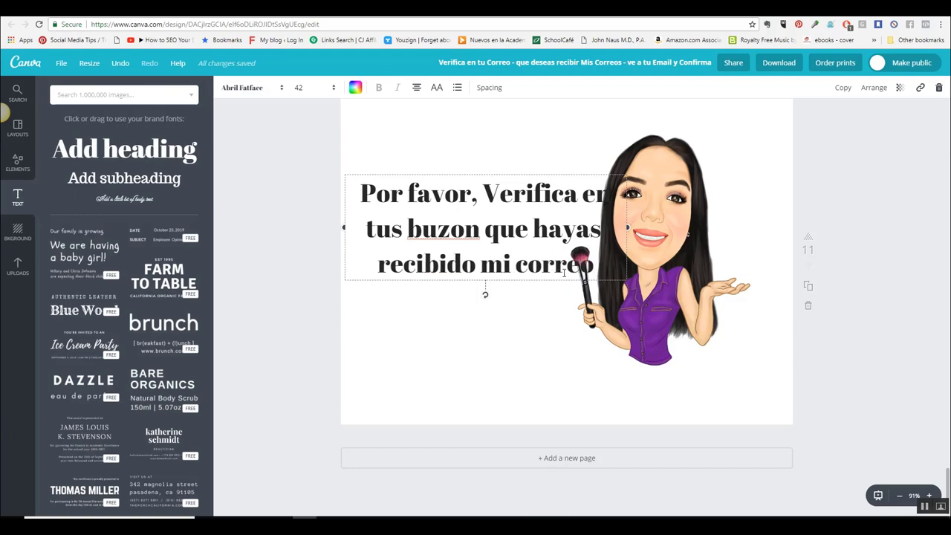
pyautogui.hotkey('ctrl', 'a')
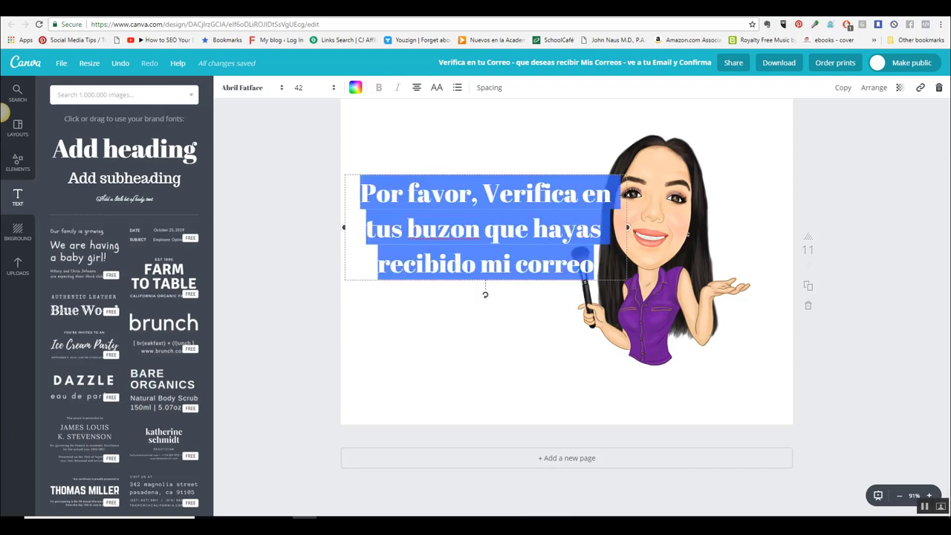
pyautogui.click(327, 89)
pyautogui.click(314, 241)
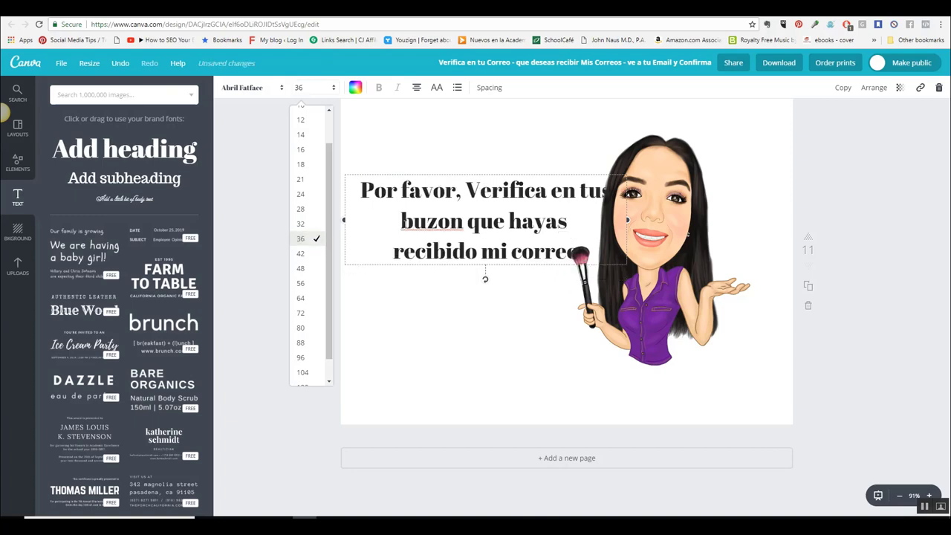
pyautogui.click(251, 88)
pyautogui.click(259, 164)
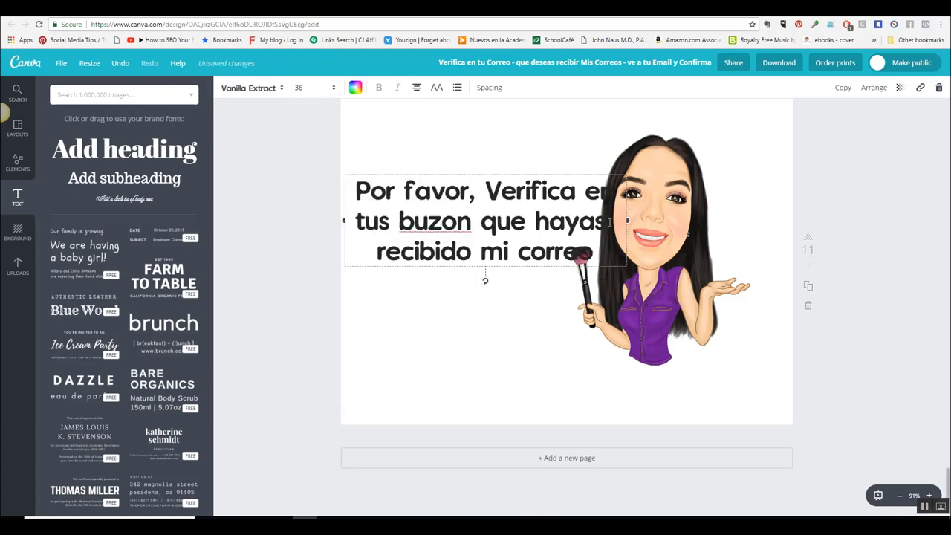
# Move the caricature and text box, and correct 'buzon' to 'buzón'.
pyautogui.moveTo(657, 225); pyautogui.dragTo(690, 236)
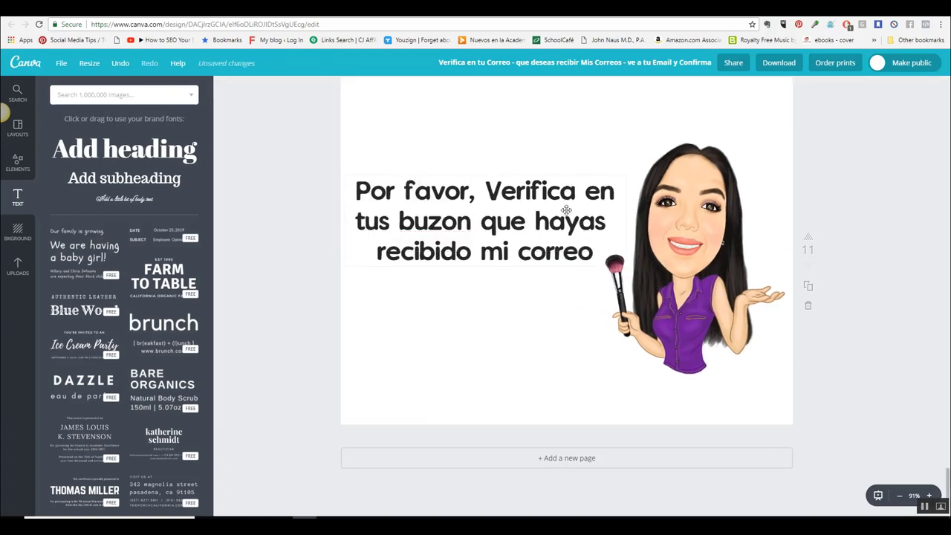
pyautogui.moveTo(578, 175); pyautogui.dragTo(590, 132)
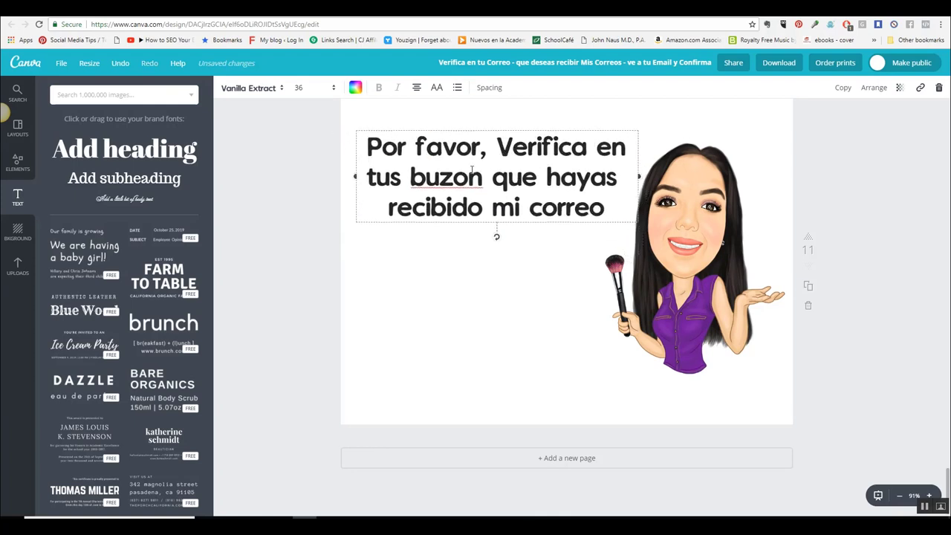
pyautogui.rightClick(448, 183)
pyautogui.click(473, 187)
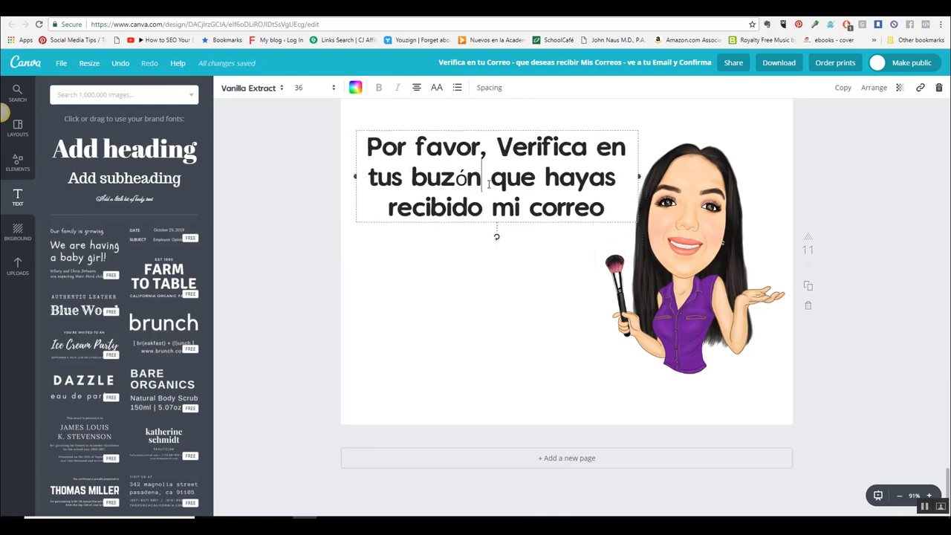
pyautogui.click(455, 178)
pyautogui.hotkey('ctrl', 'a')
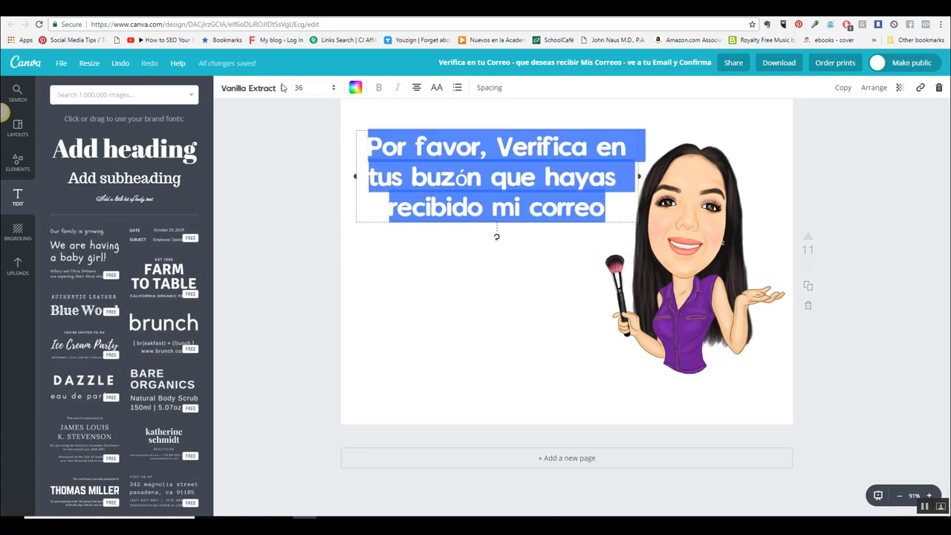
# Colour 'Por favor' red and move the black arrow down over the Gmail screenshot.
pyautogui.click(274, 90)
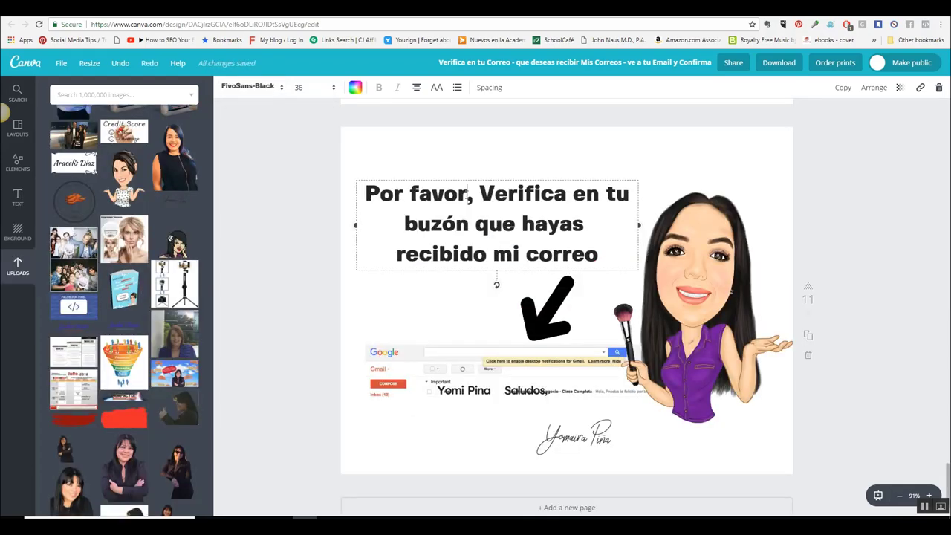
pyautogui.moveTo(468, 194); pyautogui.dragTo(358, 187)
pyautogui.click(355, 87)
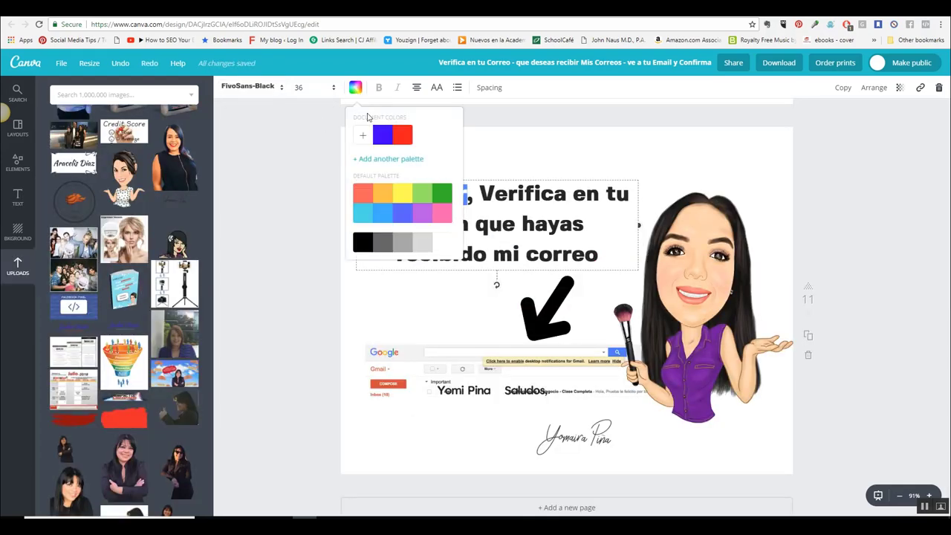
pyautogui.click(402, 134)
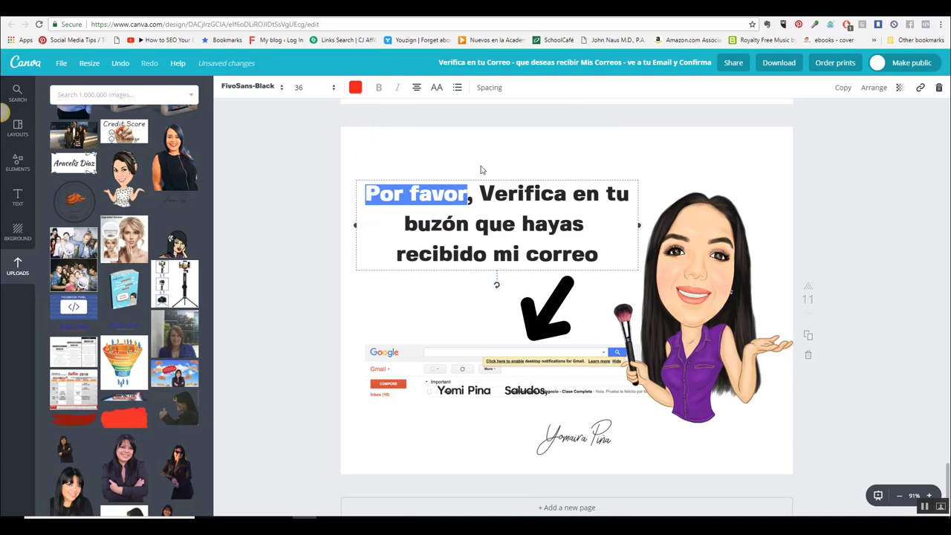
pyautogui.click(480, 169)
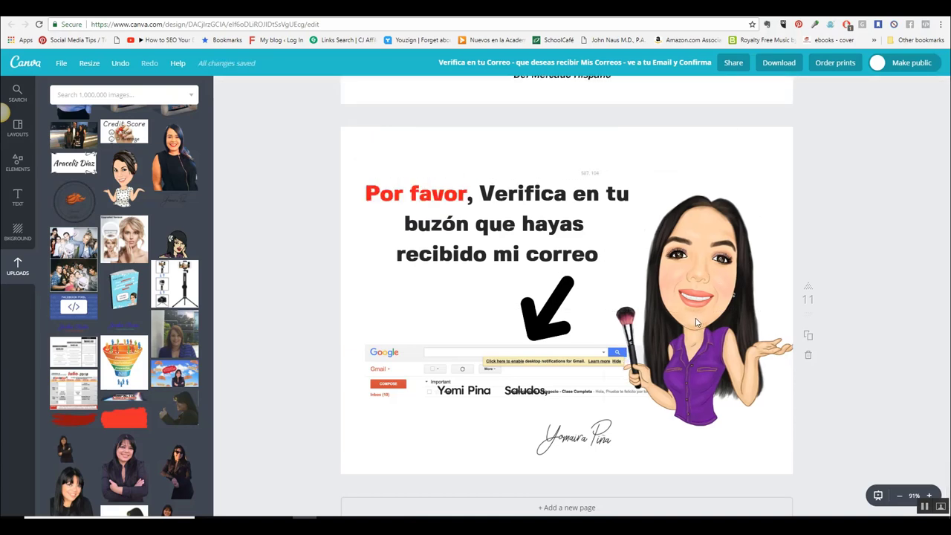
pyautogui.moveTo(542, 332); pyautogui.dragTo(542, 366)
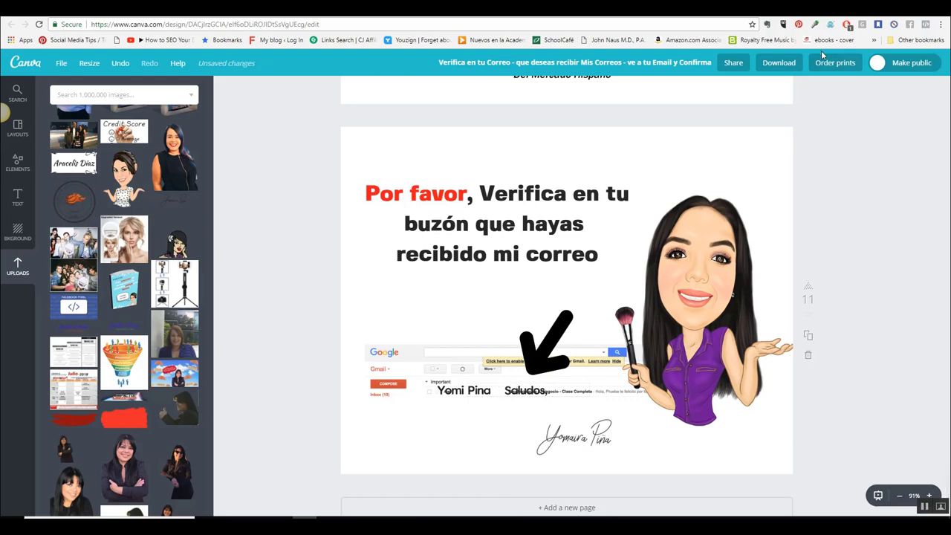
# Download page 11 of the design as a PNG, then return to AWeber.
pyautogui.click(777, 64)
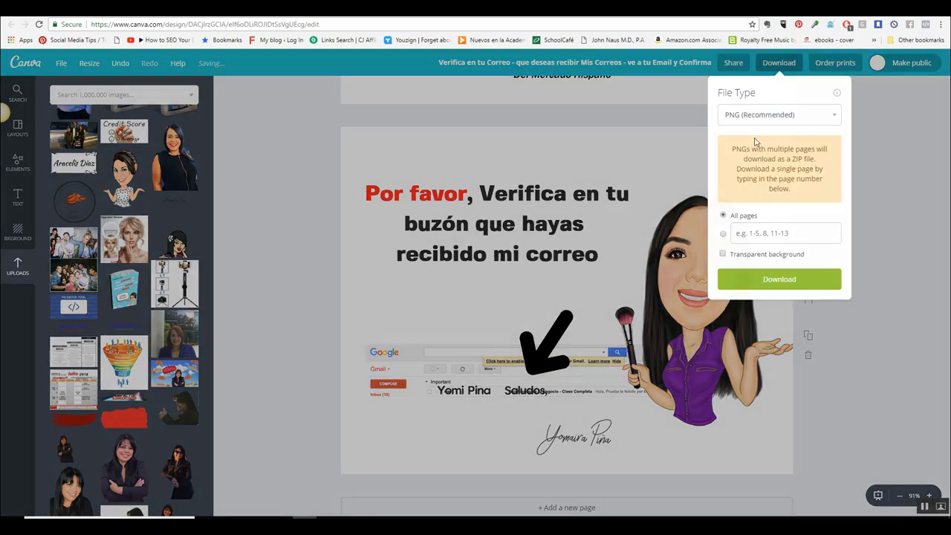
pyautogui.click(723, 236)
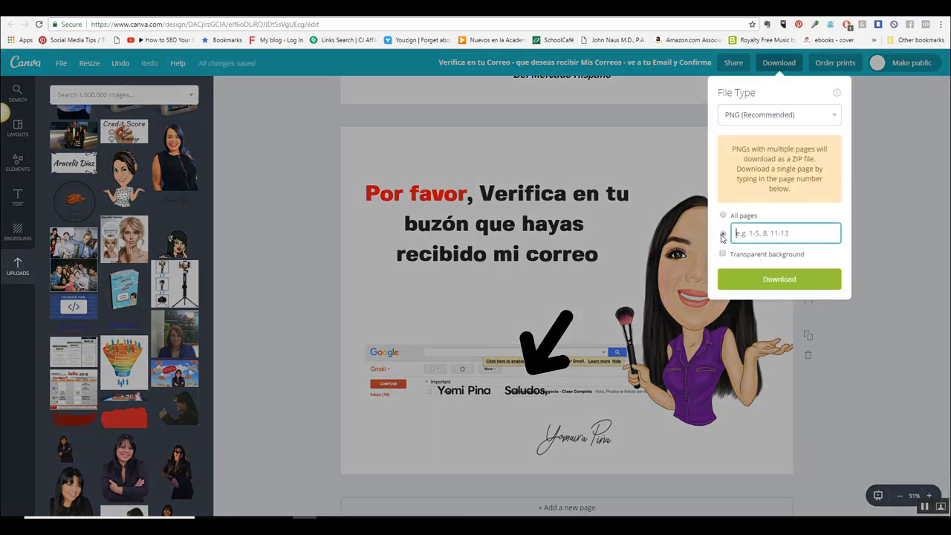
pyautogui.write('11')
pyautogui.click(754, 279)
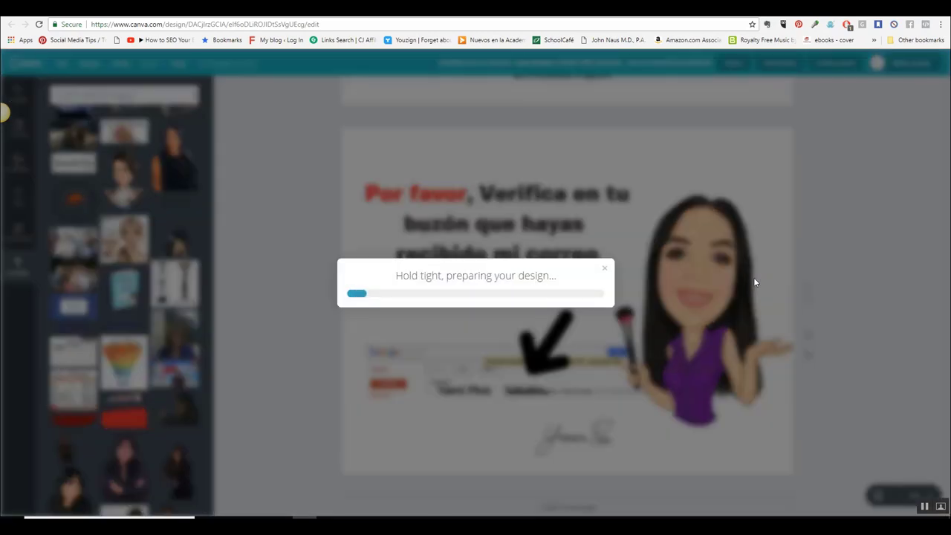
pyautogui.hotkey('ctrl', 'Tab')
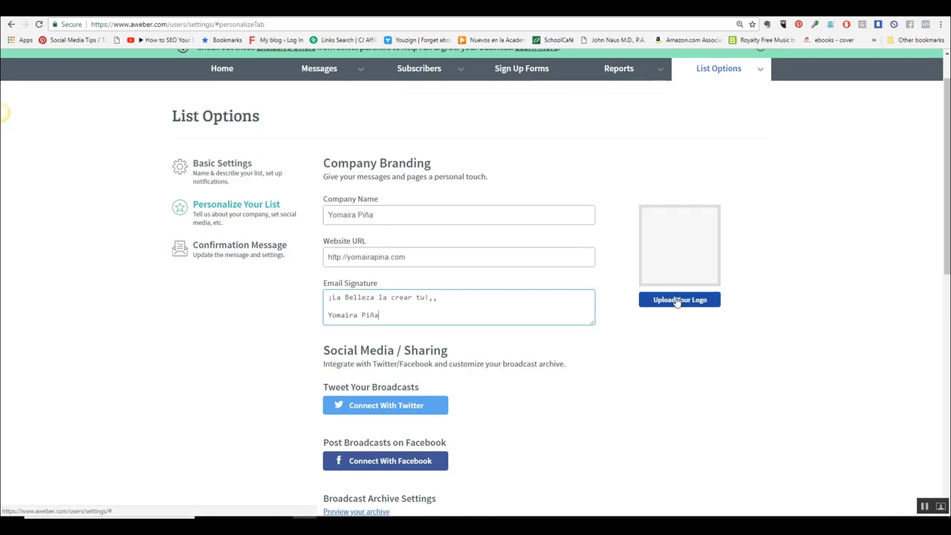
# Upload the Verifica en tu Correo PNG as the list's logo.
pyautogui.click(675, 301)
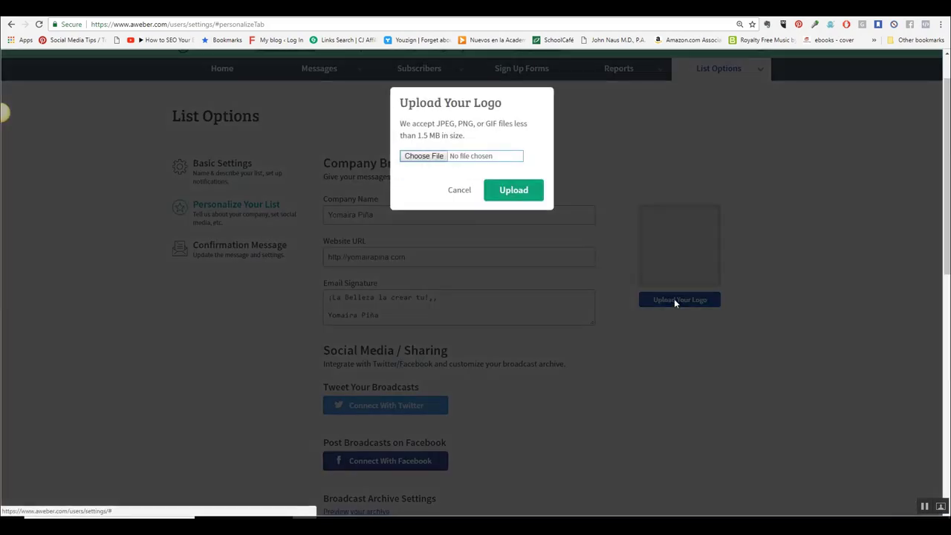
pyautogui.click(424, 159)
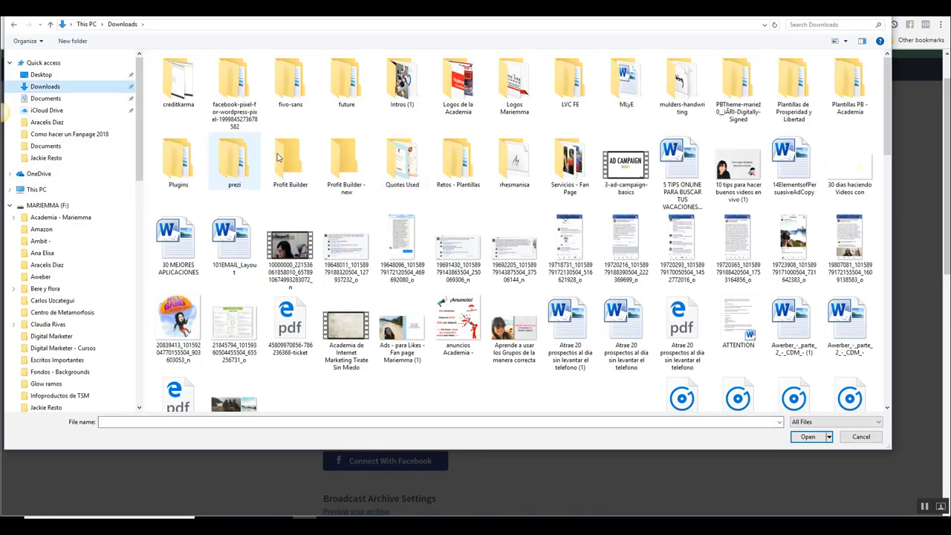
pyautogui.scroll(-12, 288, 164)
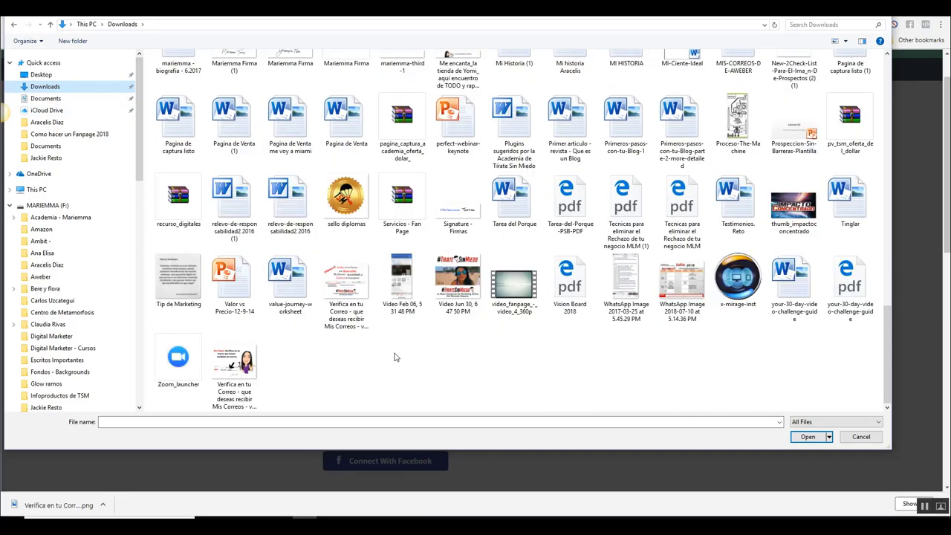
pyautogui.doubleClick(234, 365)
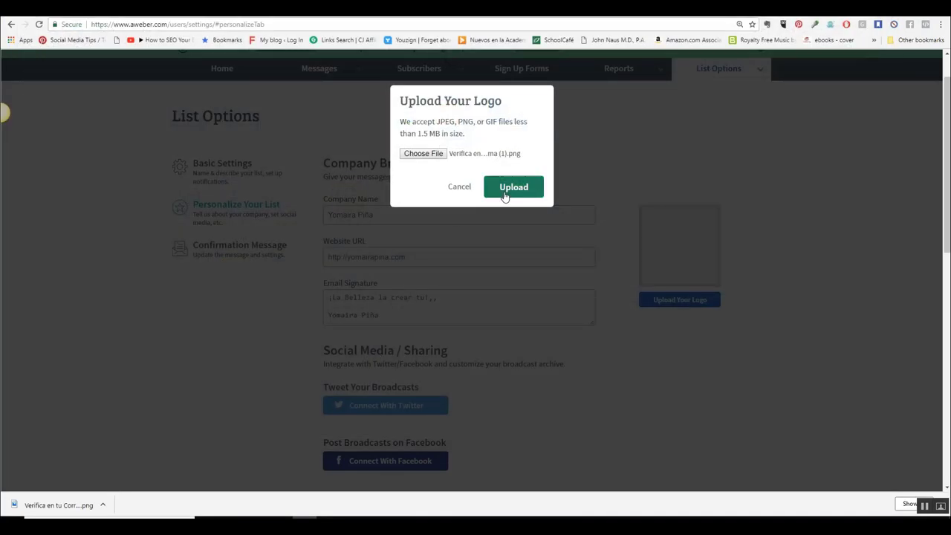
pyautogui.click(507, 189)
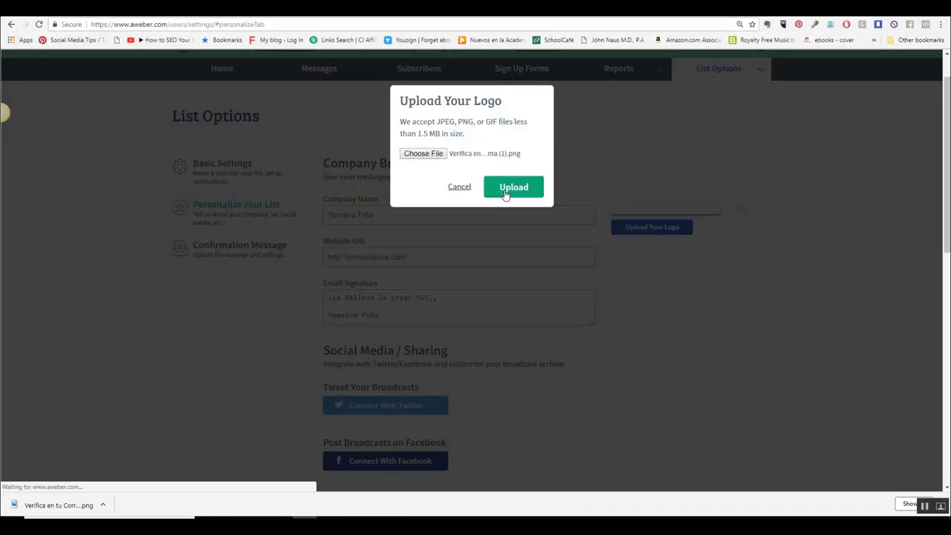
pyautogui.click(505, 195)
pyautogui.moveTo(624, 260)
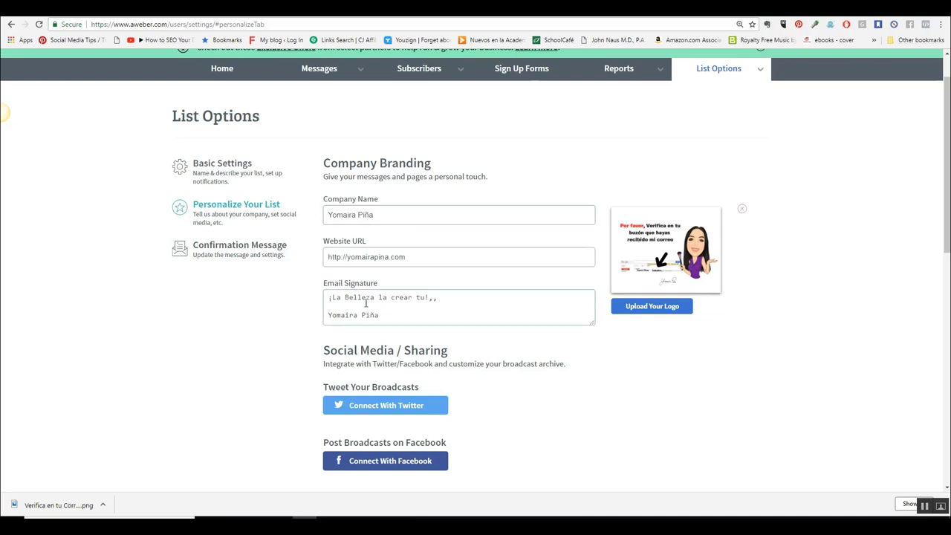
# Save the company branding settings with the new logo.
pyautogui.scroll(-1, 368, 308)
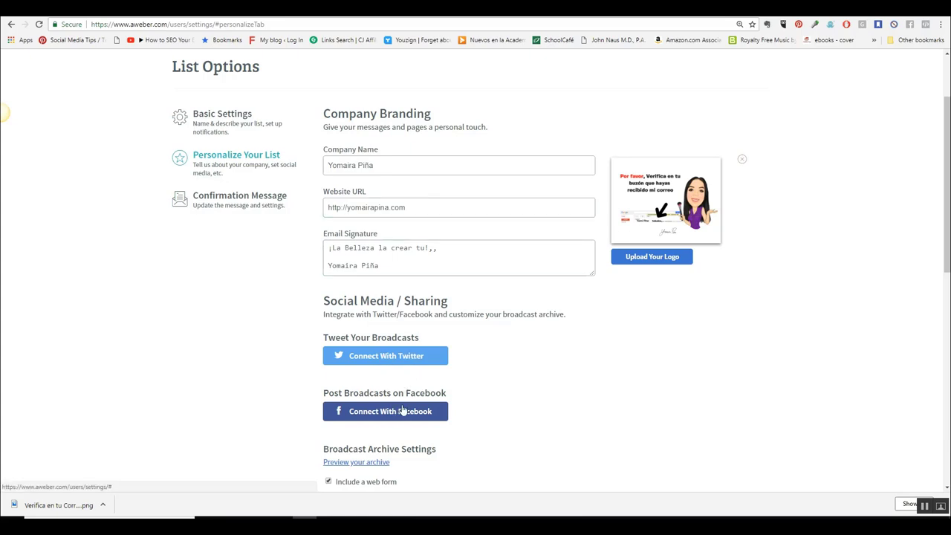
pyautogui.scroll(-5, 402, 414)
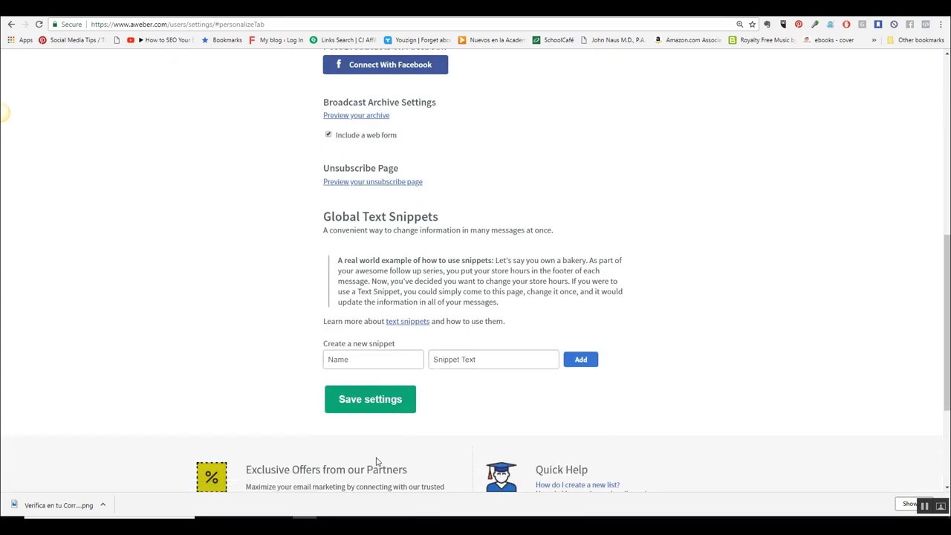
pyautogui.click(374, 399)
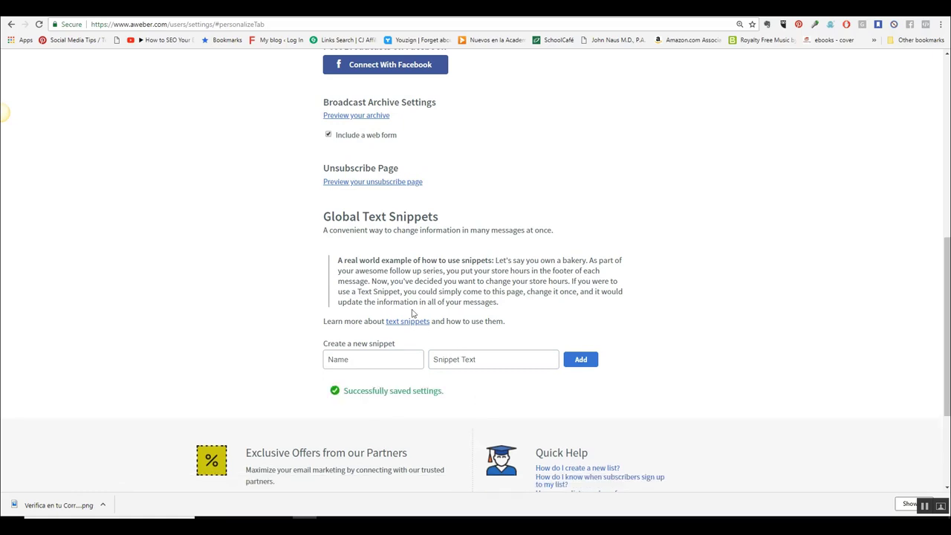
pyautogui.scroll(5, 289, 218)
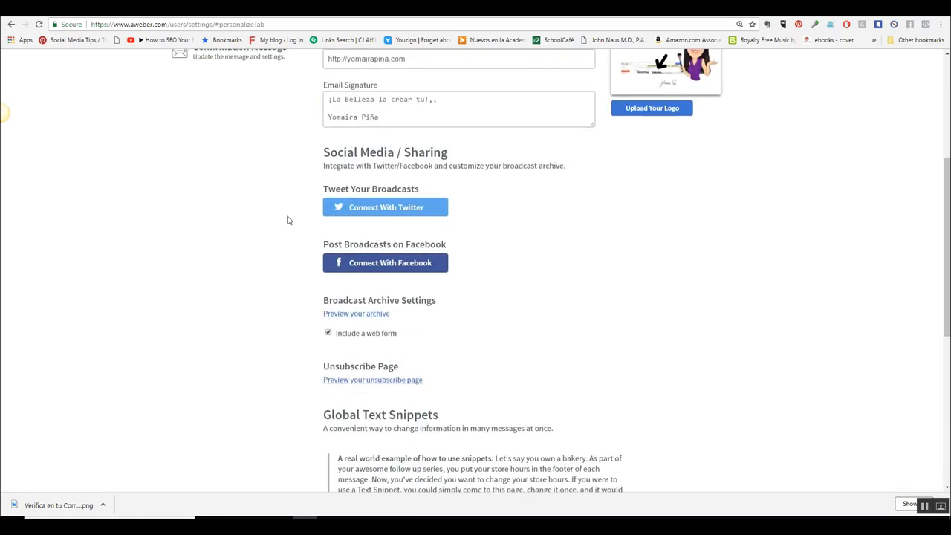
# Switch off 'Send confirmation message for AWeber sign up forms' and confirm with Yes.
pyautogui.click(228, 196)
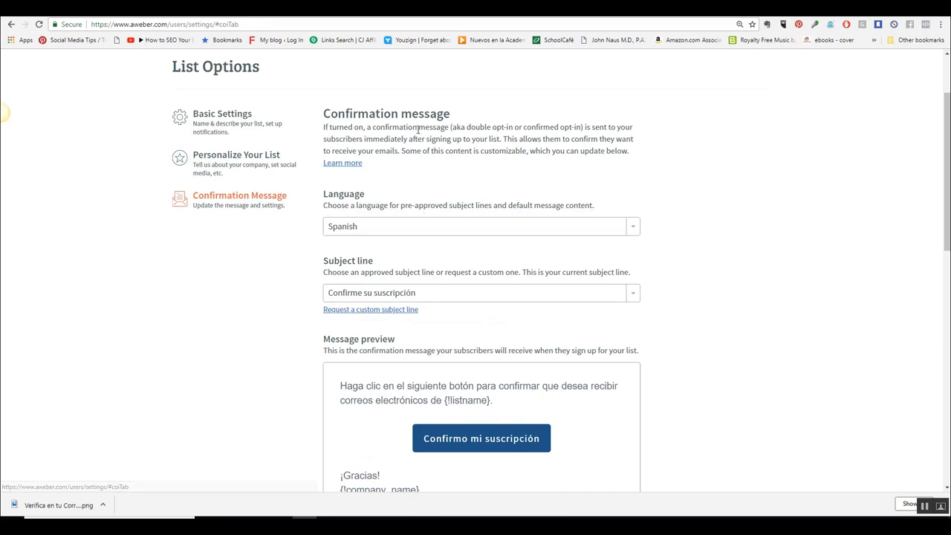
pyautogui.scroll(-4, 409, 327)
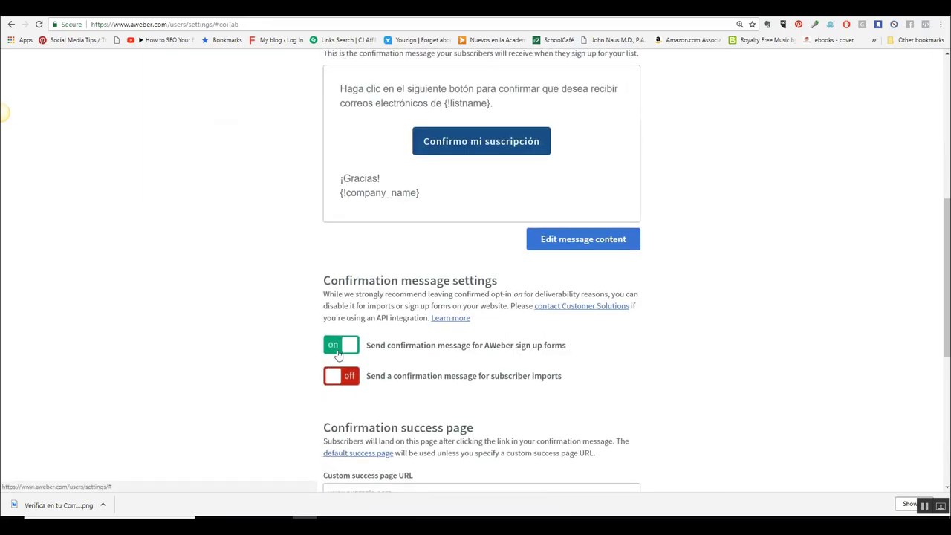
pyautogui.click(347, 350)
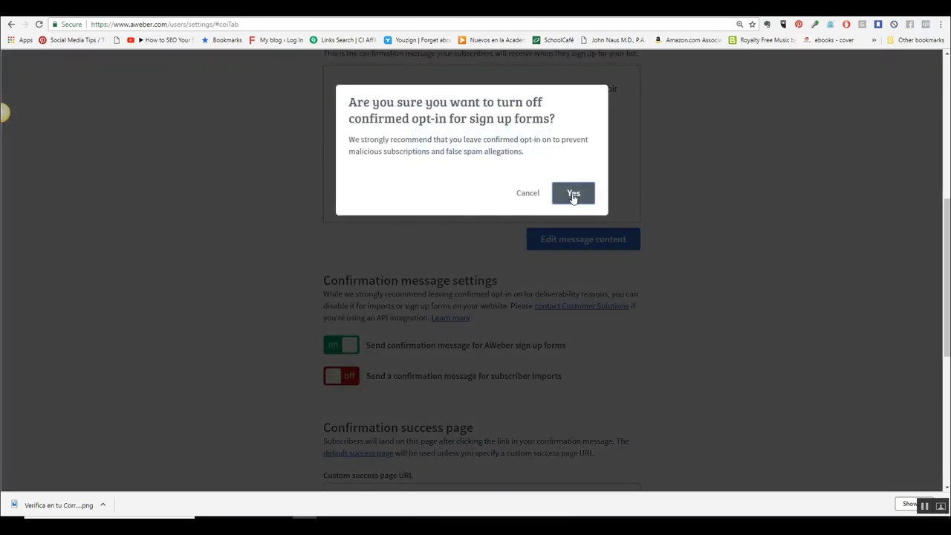
pyautogui.click(572, 194)
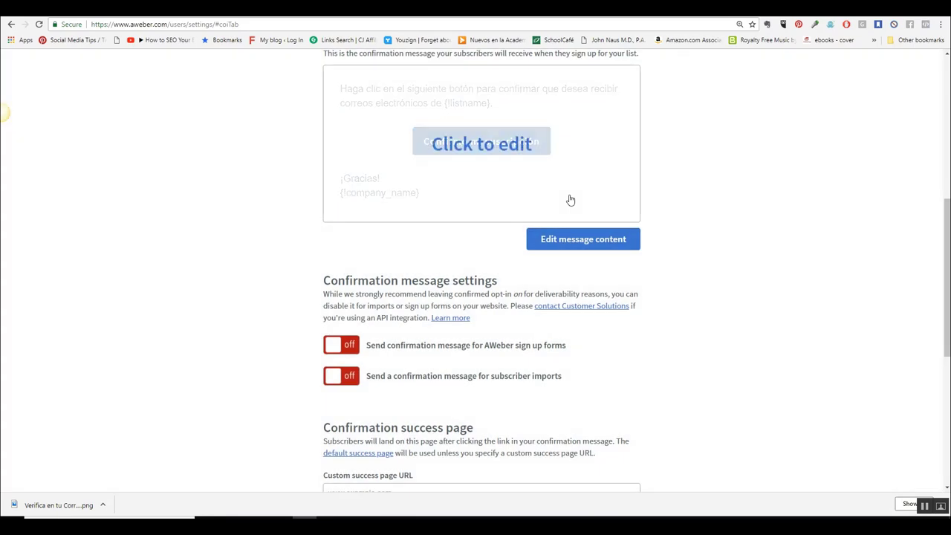
pyautogui.scroll(2, 565, 200)
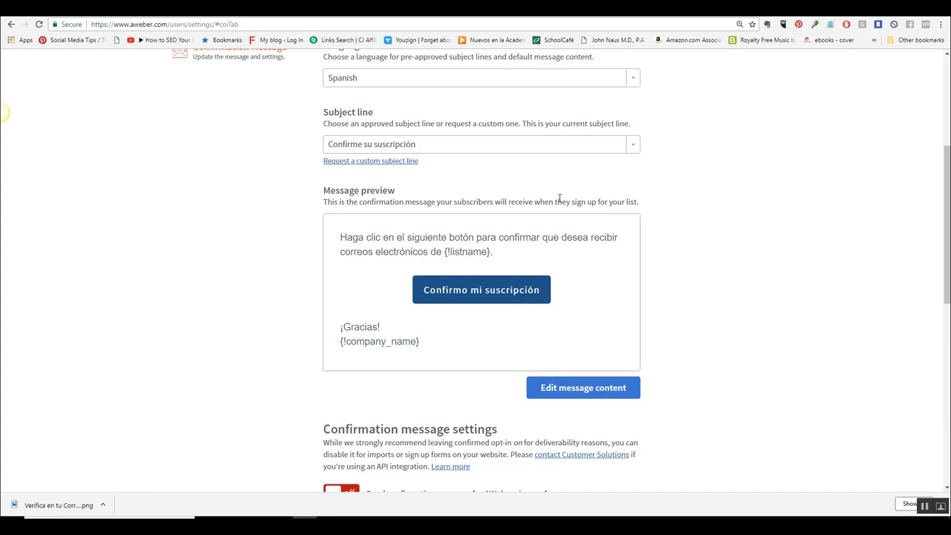
pyautogui.scroll(3, 418, 164)
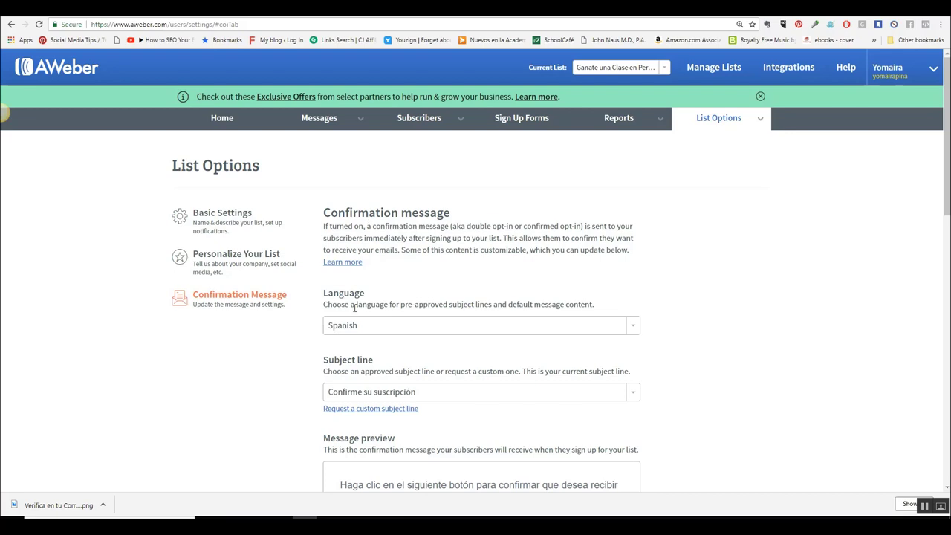
pyautogui.scroll(-1, 300, 299)
pyautogui.scroll(-1, 300, 300)
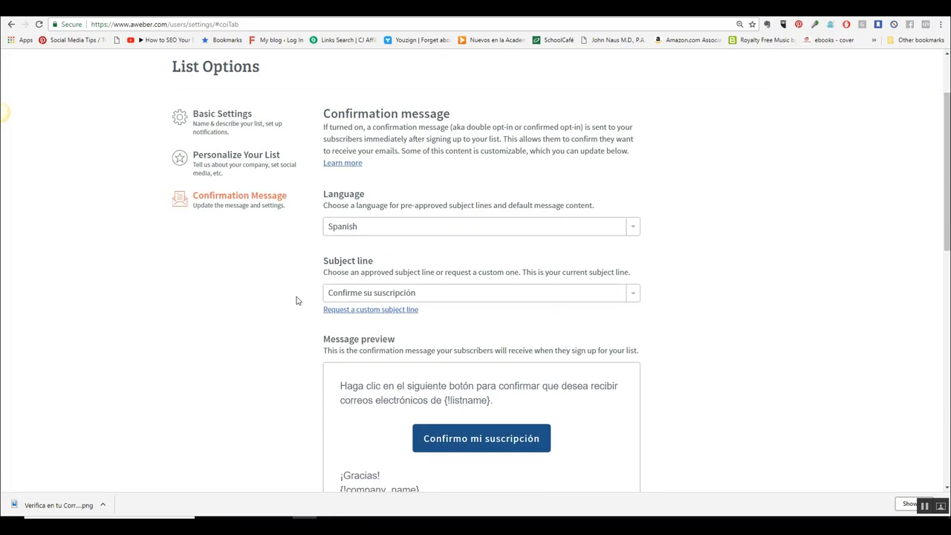
pyautogui.scroll(-1, 297, 300)
pyautogui.scroll(3, 297, 300)
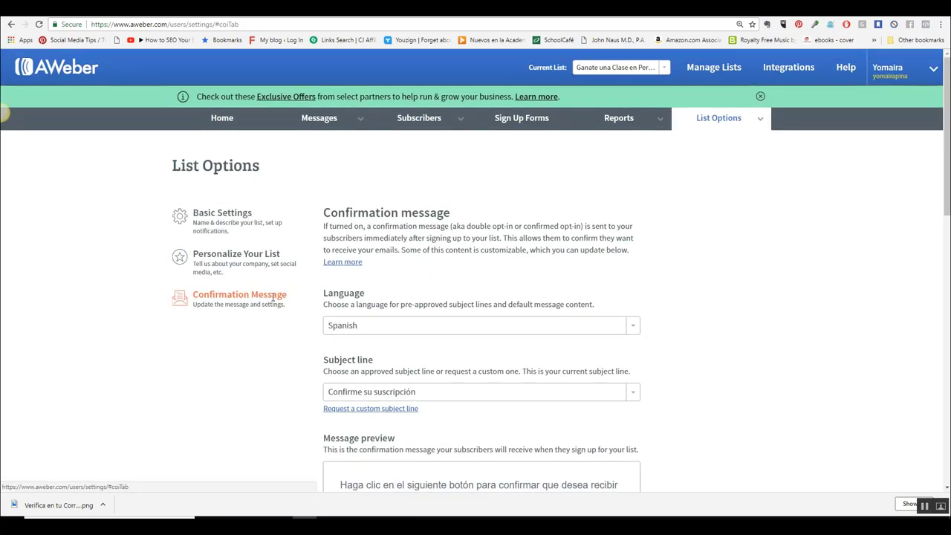
pyautogui.scroll(-5, 312, 327)
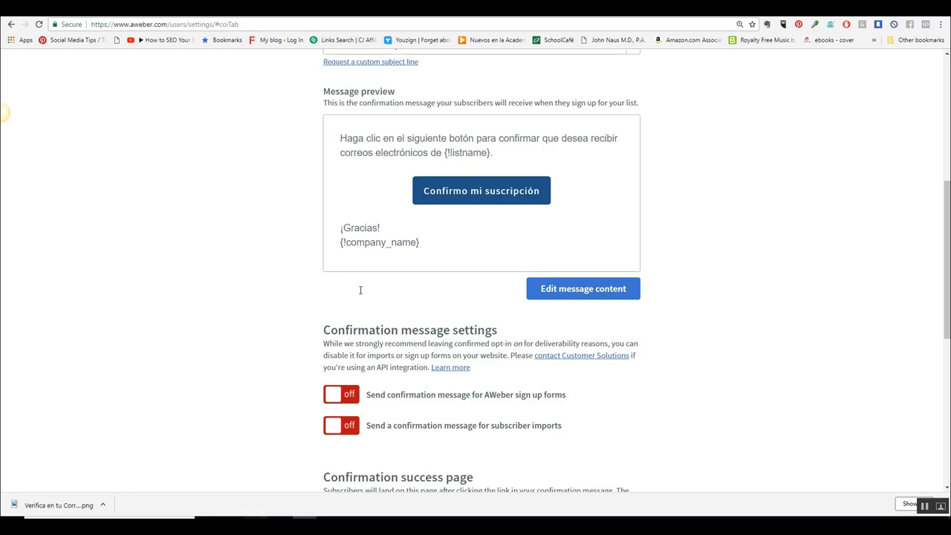
pyautogui.scroll(5, 359, 290)
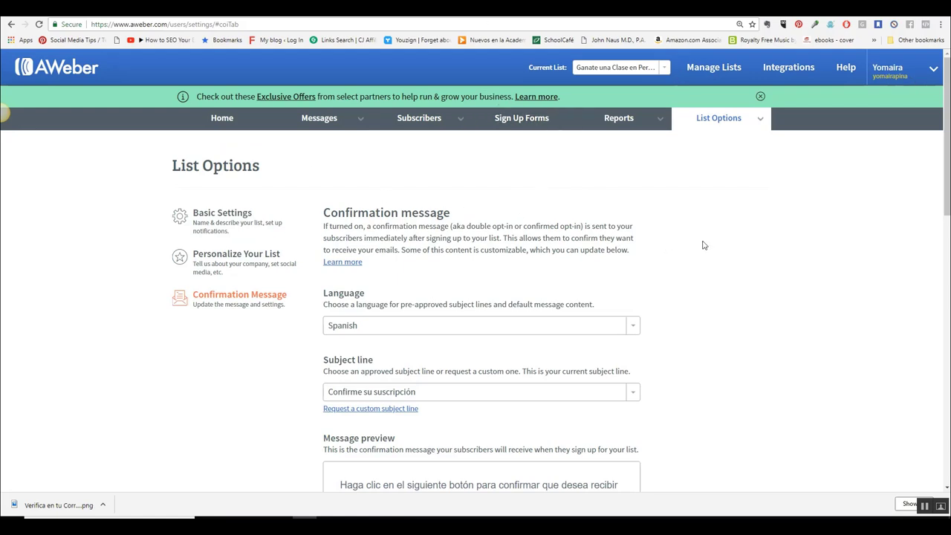
# Go to Messages from the top navigation dropdown to reach the empty Drafts page.
pyautogui.click(319, 125)
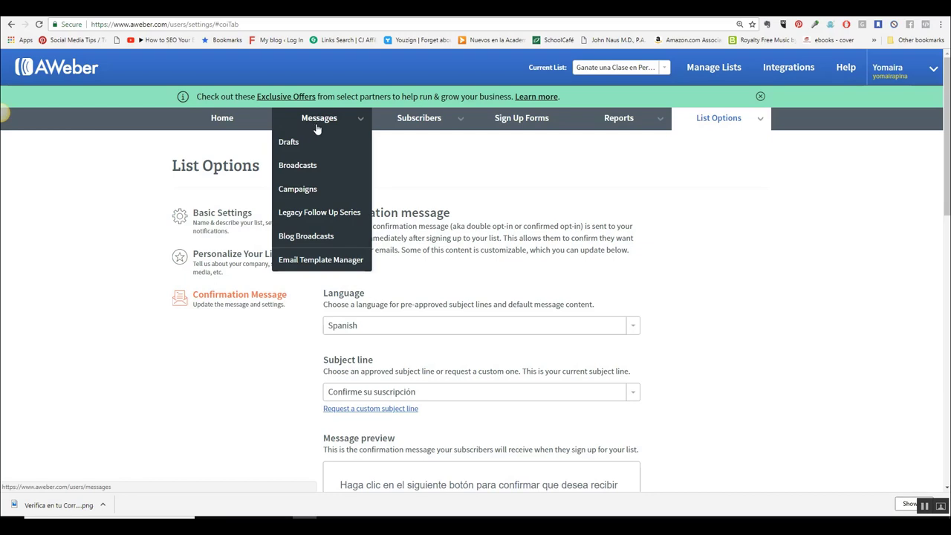
pyautogui.click(317, 128)
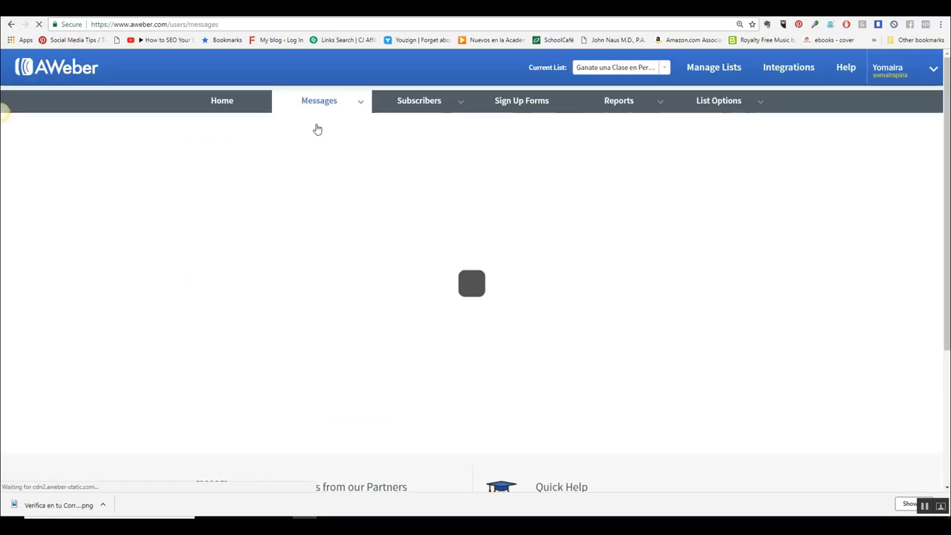
pyautogui.moveTo(318, 128)
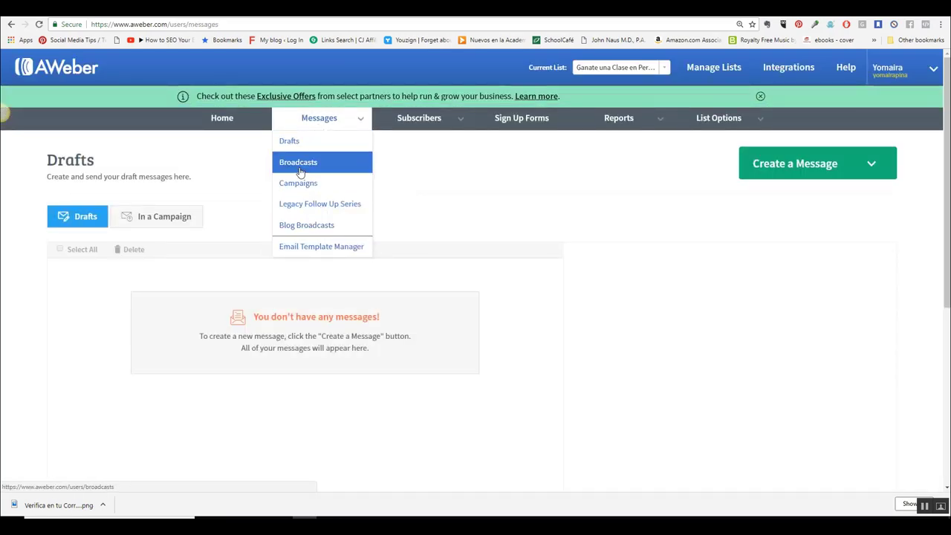